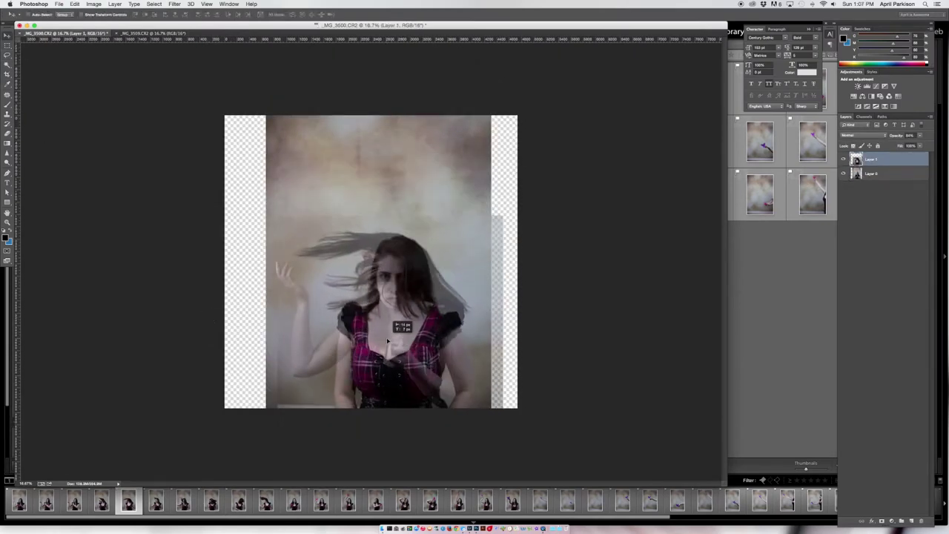
# Paint Layer 1's mask to reveal the raised arm from the second hair-flip photo
pyautogui.moveTo(344, 412); pyautogui.dragTo(302, 202)
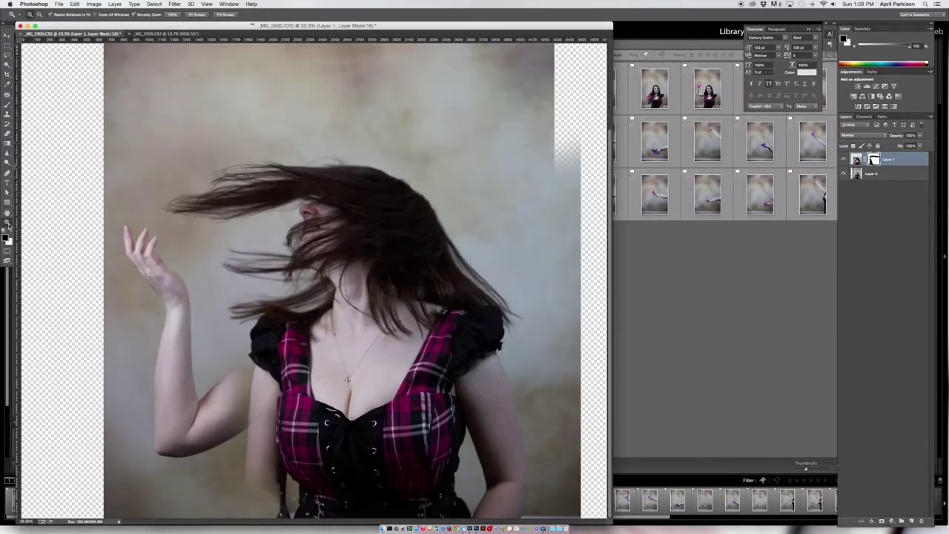
# Mask in the area between arm and torso, then paste lassoed hair from _MG_3516 over her head
pyautogui.press('b')
pyautogui.moveTo(249, 348); pyautogui.dragTo(271, 504)
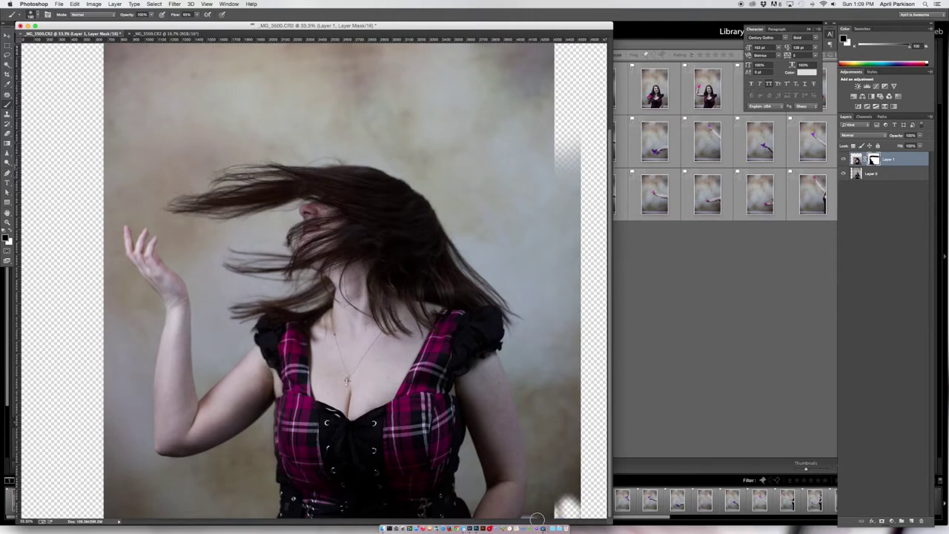
pyautogui.press('Right')
pyautogui.press('Right')
pyautogui.press('Right')
pyautogui.press('Right')
pyautogui.press('Right')
pyautogui.hotkey('ctrl', 'e')
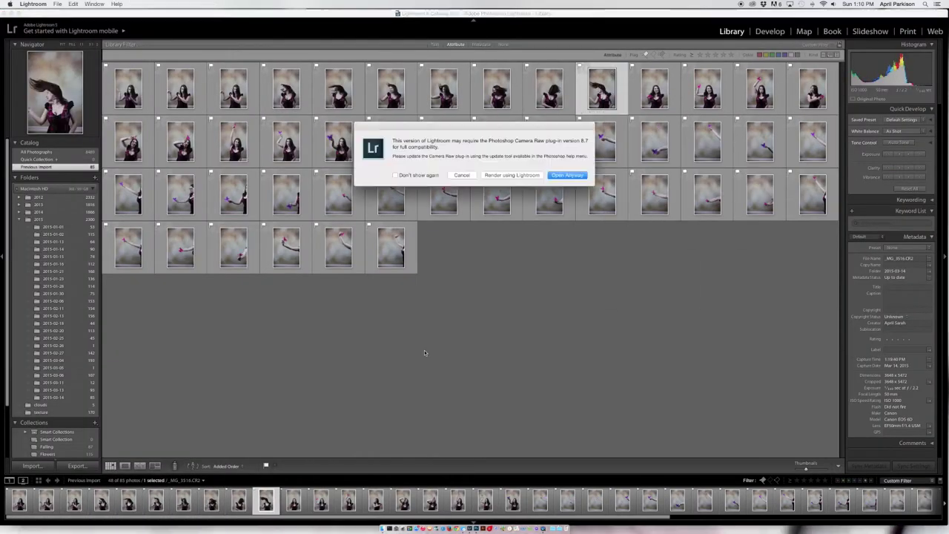
pyautogui.press('Return')
pyautogui.hotkey('ctrl', 'c')
pyautogui.hotkey('ctrl', 'v')
pyautogui.moveTo(290, 148)
pyautogui.mouseDown()
pyautogui.moveTo(344, 129)
pyautogui.moveTo(388, 190)
pyautogui.moveTo(338, 201)
pyautogui.mouseUp()
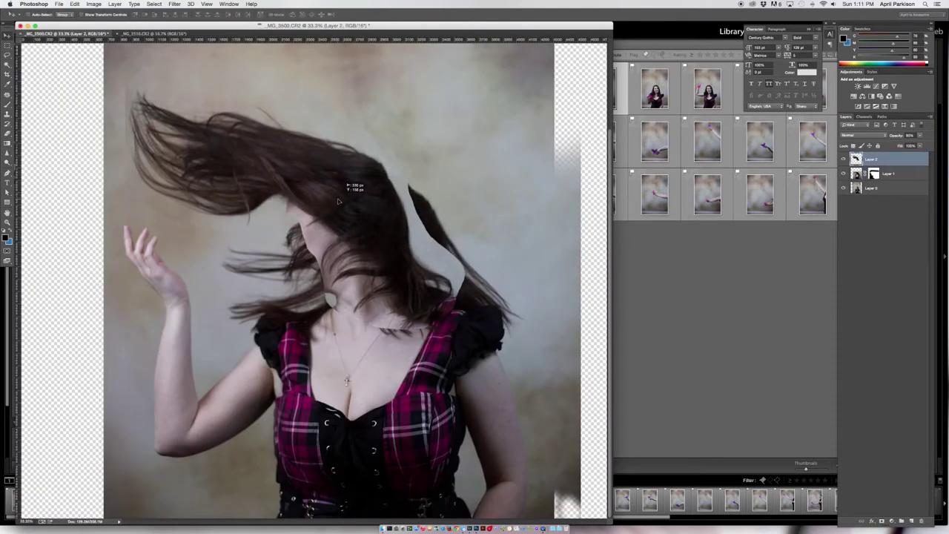
# Mask Layer 2, hiding the pasted hair's edges in black and restoring hair around the face in white
pyautogui.click(893, 521)
pyautogui.moveTo(253, 211); pyautogui.dragTo(427, 235)
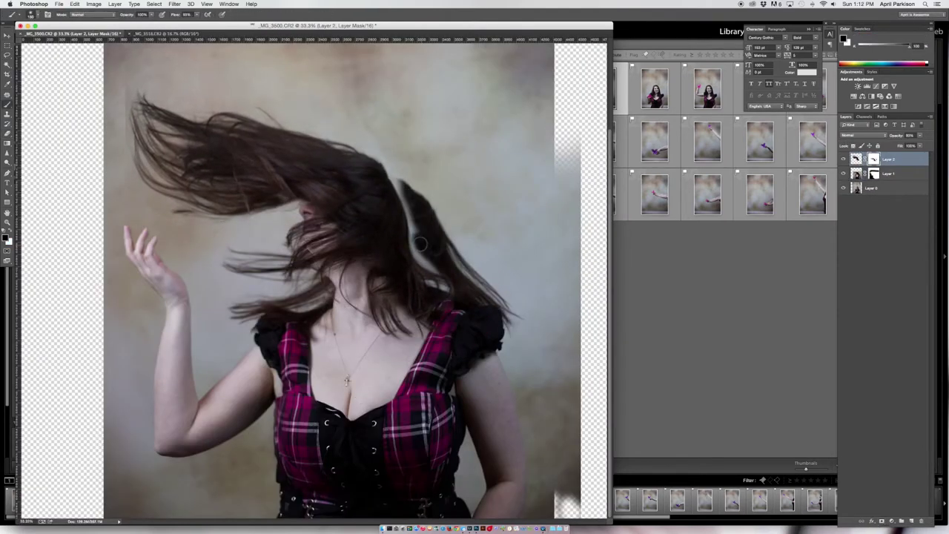
pyautogui.moveTo(379, 216); pyautogui.dragTo(420, 235)
pyautogui.press('b')
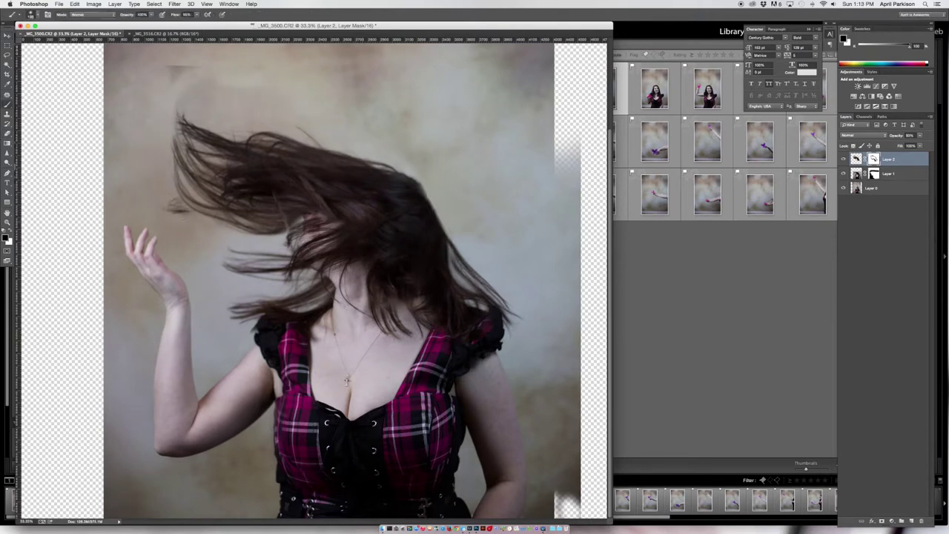
pyautogui.moveTo(181, 73); pyautogui.dragTo(162, 94)
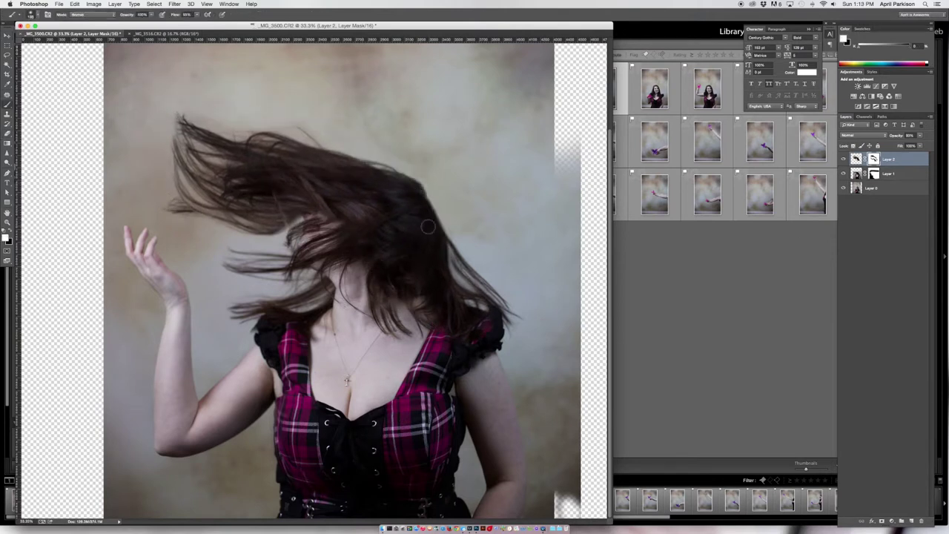
pyautogui.press('x')
pyautogui.moveTo(255, 233); pyautogui.dragTo(310, 210)
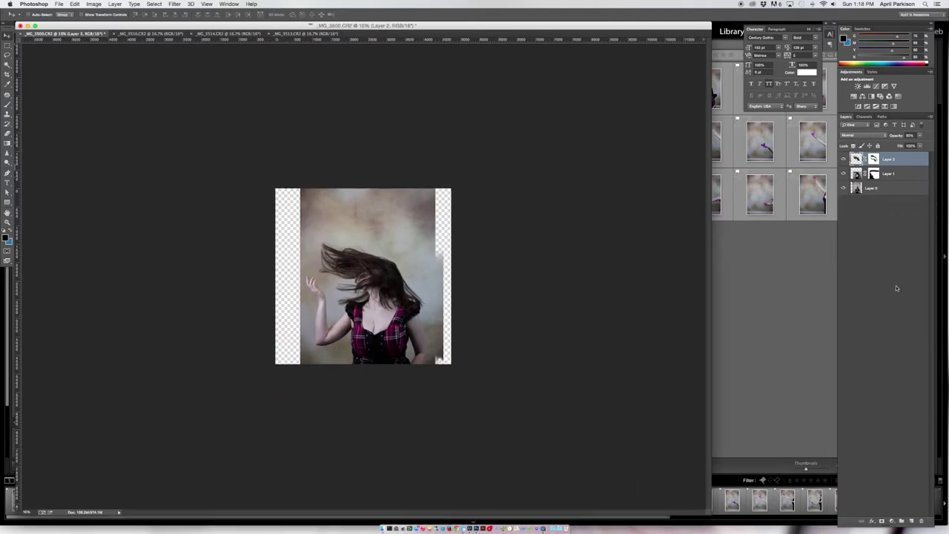
# Reshape the flying hair with a smaller Liquify brush on the stamped merged copy
pyautogui.click(175, 4)
pyautogui.click(219, 64)
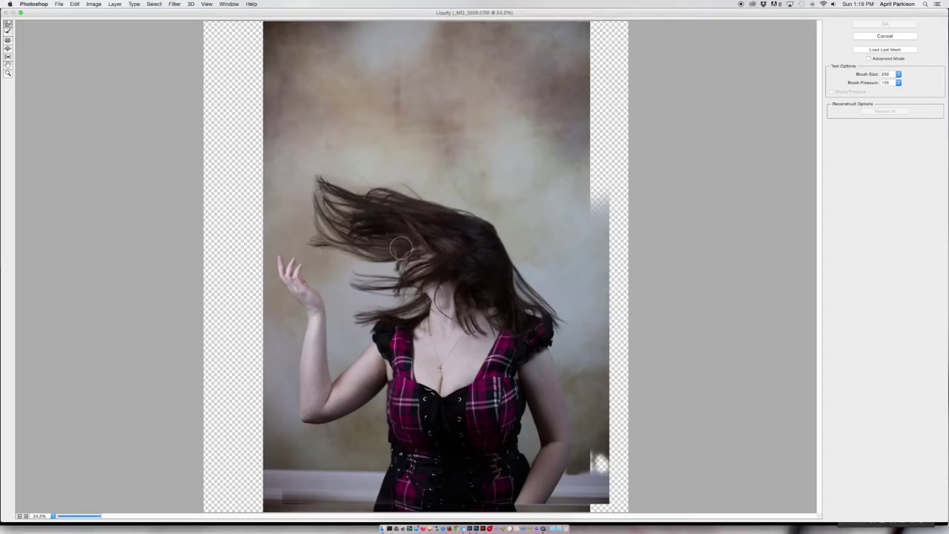
pyautogui.press('[')
pyautogui.press('[')
pyautogui.press('[')
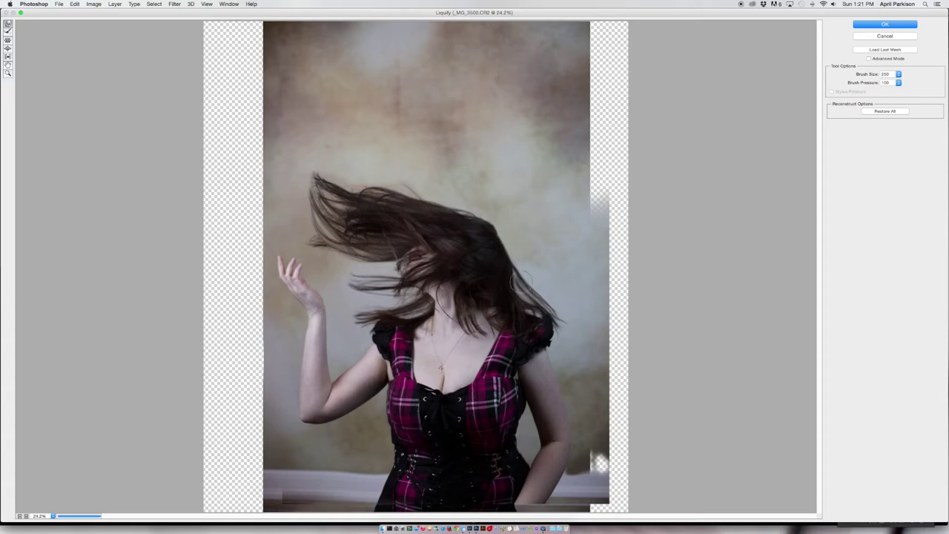
pyautogui.press('Return')
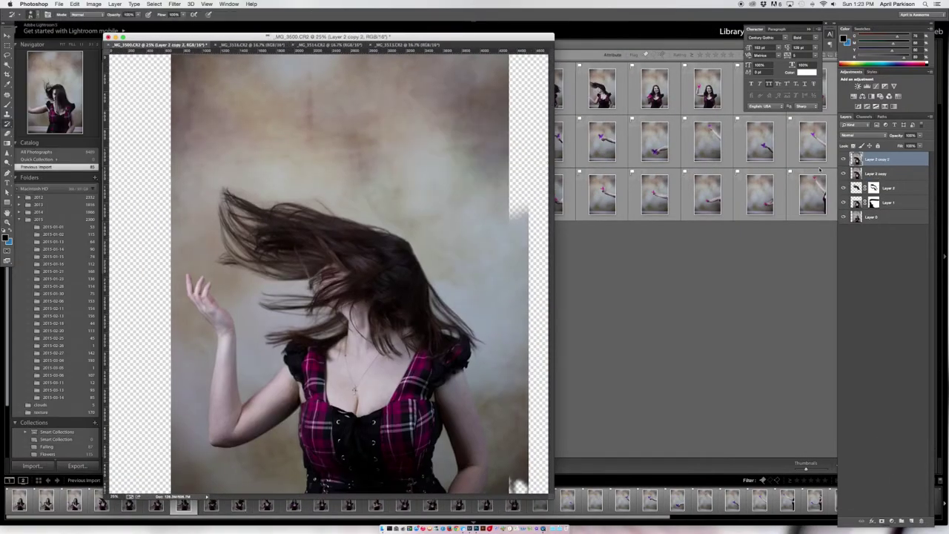
# Clone background texture into the transparent top-left, left and right canvas edges
pyautogui.moveTo(223, 69); pyautogui.dragTo(189, 180)
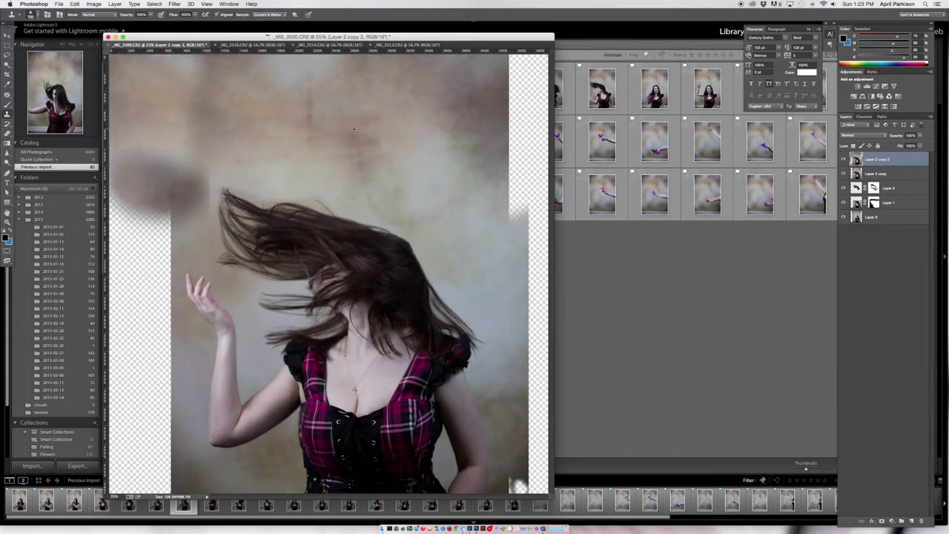
pyautogui.moveTo(528, 71)
pyautogui.mouseDown()
pyautogui.moveTo(508, 310)
pyautogui.moveTo(519, 356)
pyautogui.moveTo(519, 470)
pyautogui.moveTo(519, 341)
pyautogui.mouseUp()
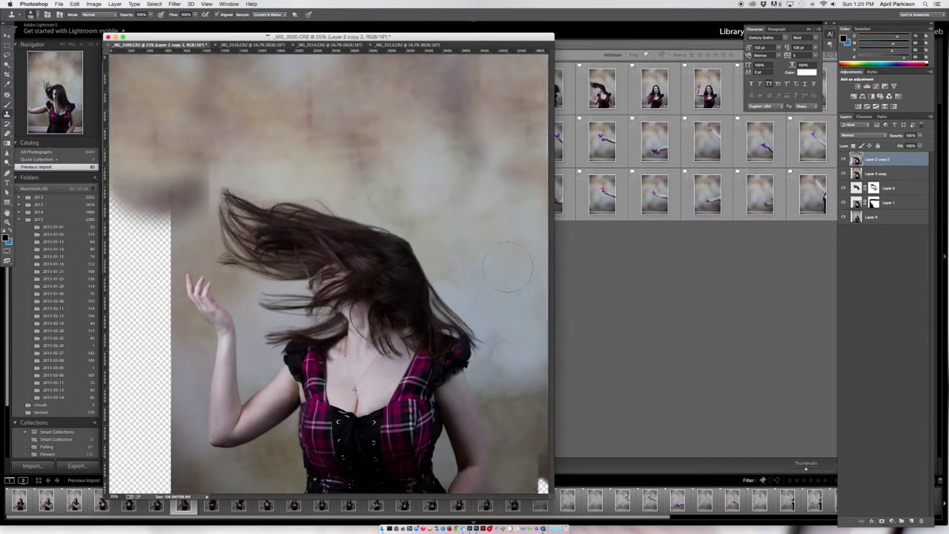
pyautogui.hotkey('shift', 'BackSpace')
pyautogui.press('Return')
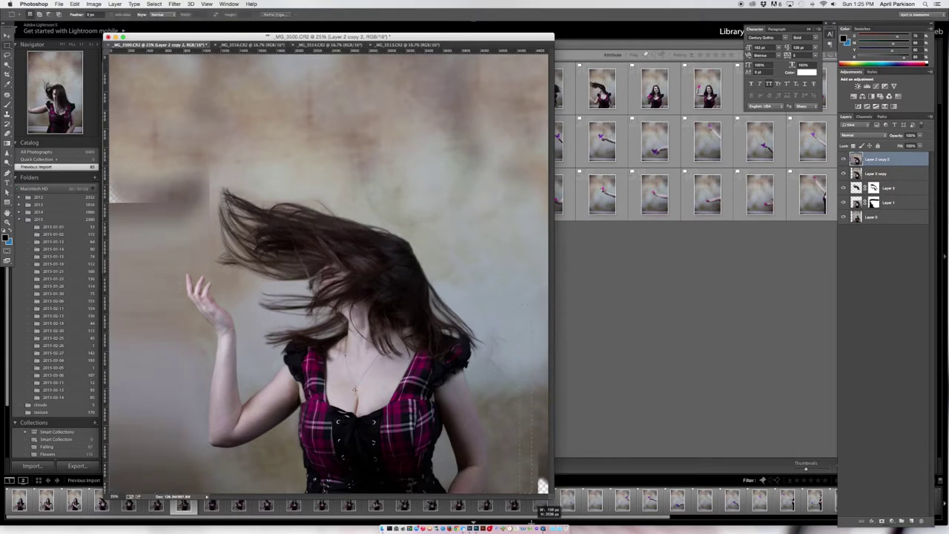
pyautogui.moveTo(549, 493); pyautogui.dragTo(519, 304)
pyautogui.press('s')
pyautogui.moveTo(179, 180)
pyautogui.mouseDown()
pyautogui.moveTo(121, 195)
pyautogui.moveTo(200, 169)
pyautogui.mouseUp()
pyautogui.press('s')
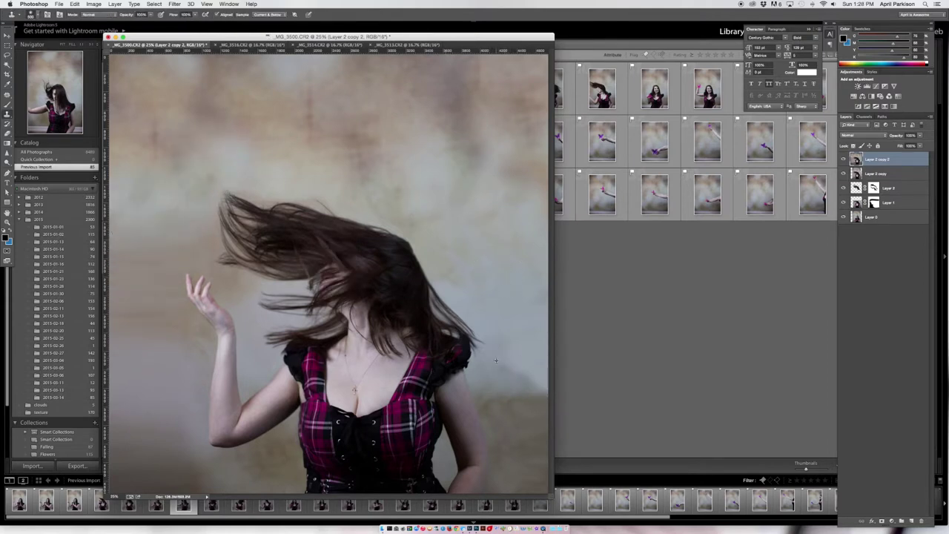
# Add a Gaussian-blurred merged copy, masked so the woman stays sharp
pyautogui.hotkey('ctrl', 'j')
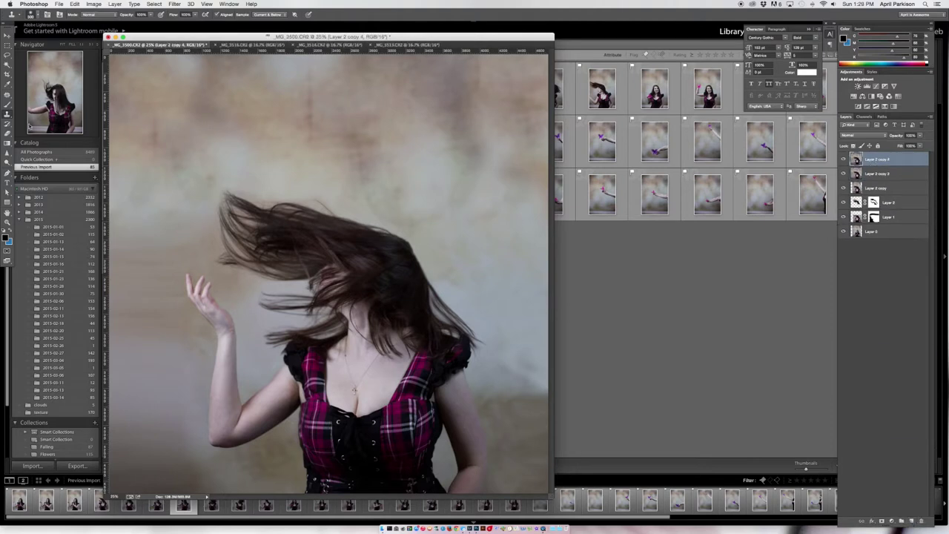
pyautogui.press('o')
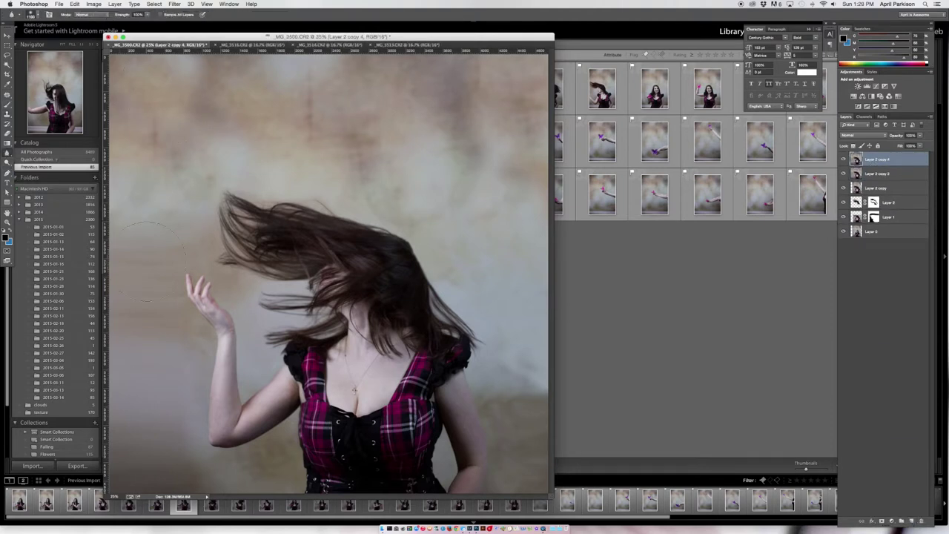
pyautogui.hotkey('ctrl', 'j')
pyautogui.click(174, 3)
pyautogui.click(215, 10)
pyautogui.press('Return')
pyautogui.click(882, 521)
pyautogui.press('b')
pyautogui.moveTo(311, 368)
pyautogui.mouseDown()
pyautogui.moveTo(318, 238)
pyautogui.moveTo(336, 486)
pyautogui.mouseUp()
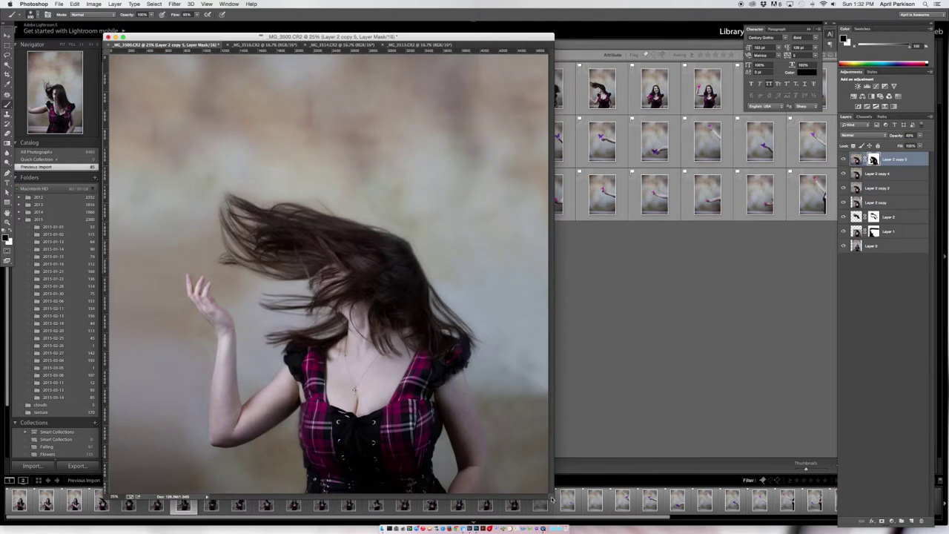
pyautogui.moveTo(551, 499); pyautogui.dragTo(673, 513)
pyautogui.hotkey('alt', '[')
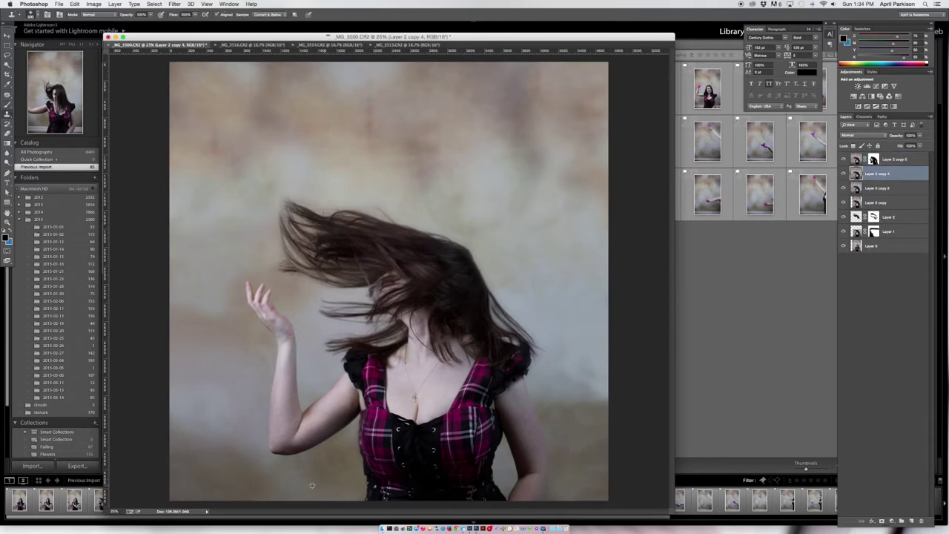
# Bring the pink butterfly from Lightroom into the composite near her hand as masked Layer 3
pyautogui.click(733, 316)
pyautogui.rightClick(646, 95)
pyautogui.click(742, 156)
pyautogui.press('Return')
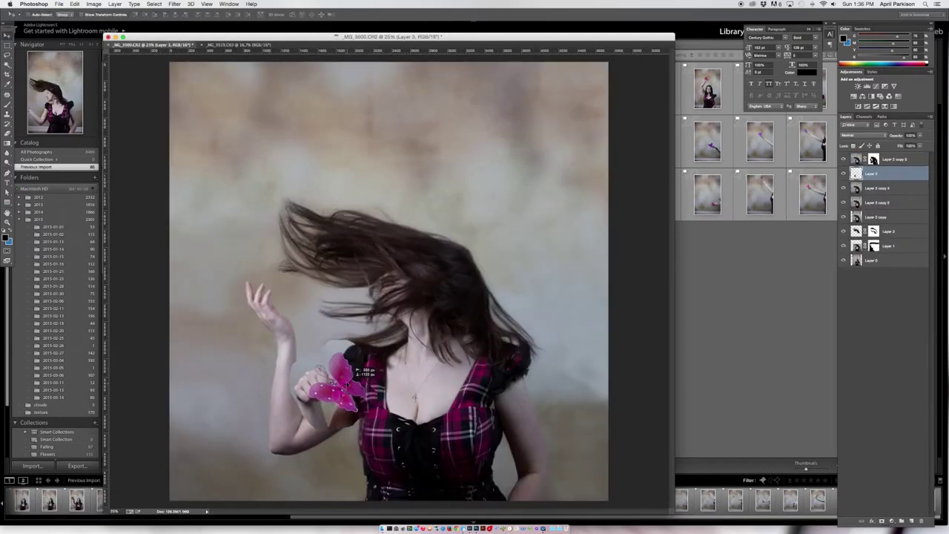
pyautogui.moveTo(243, 46); pyautogui.dragTo(319, 392)
pyautogui.hotkey('ctrl', '+')
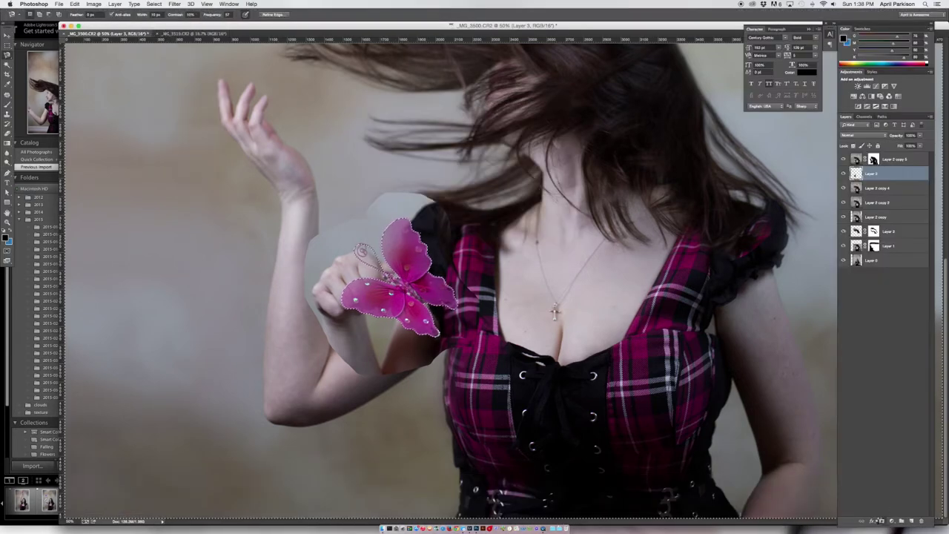
pyautogui.click(902, 521)
pyautogui.press('b')
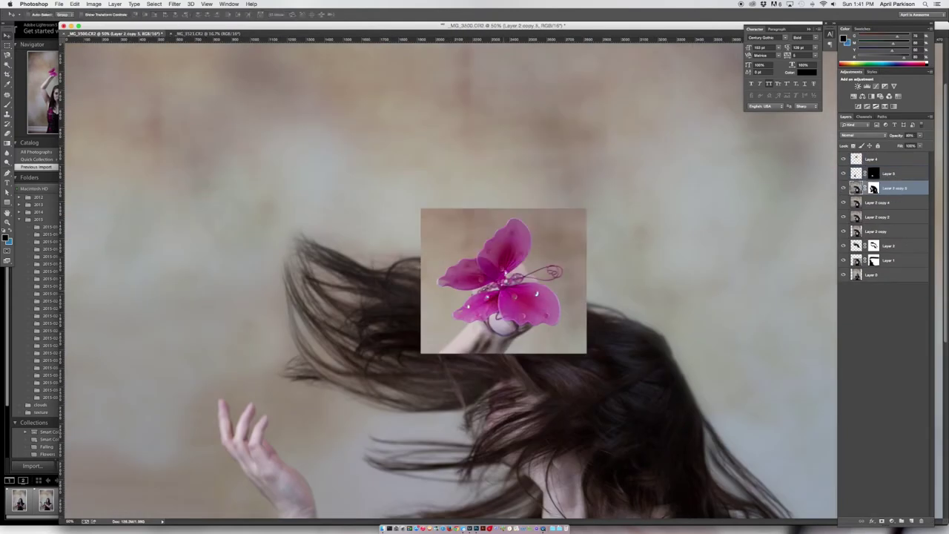
# Move a pasted butterfly up, trace it with the Magnetic Lasso and mask it as Layer 4
pyautogui.moveTo(523, 295); pyautogui.dragTo(523, 204)
pyautogui.press('l')
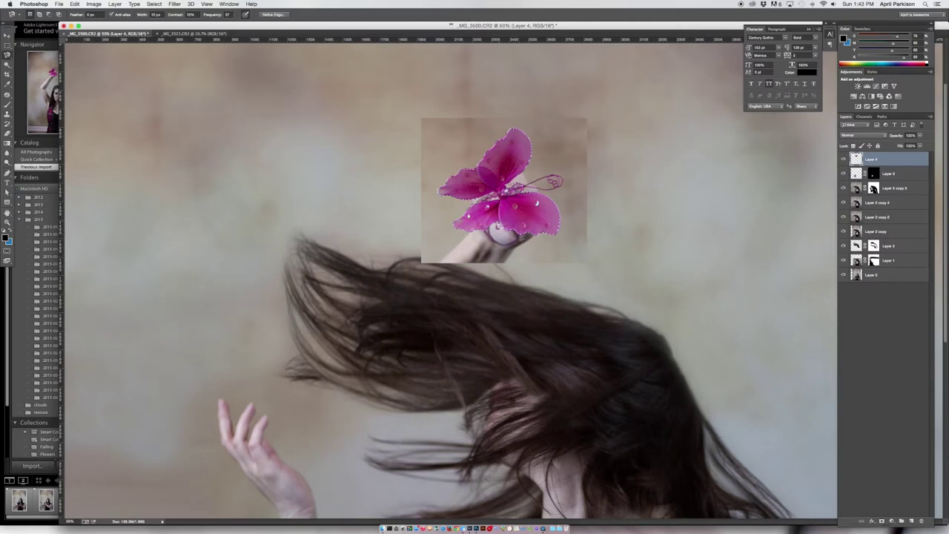
pyautogui.click(882, 521)
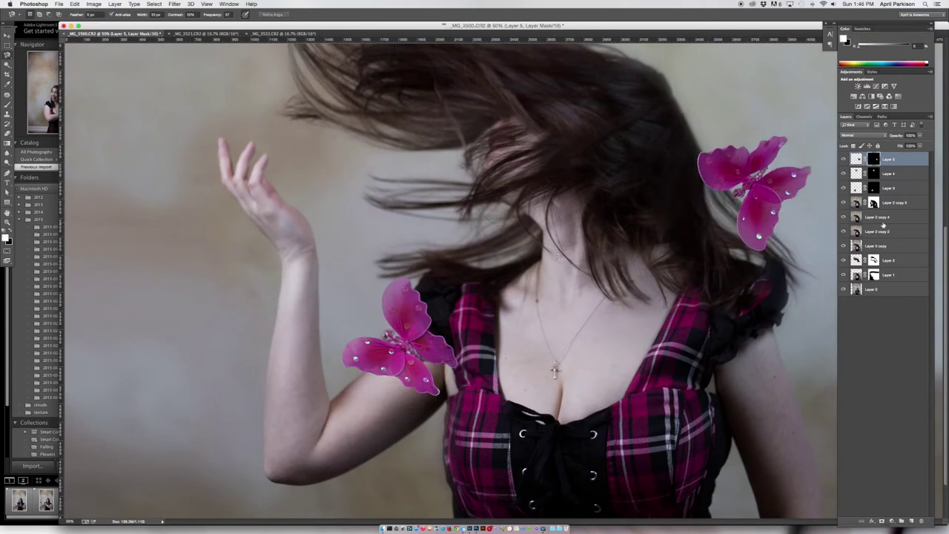
pyautogui.click(492, 519)
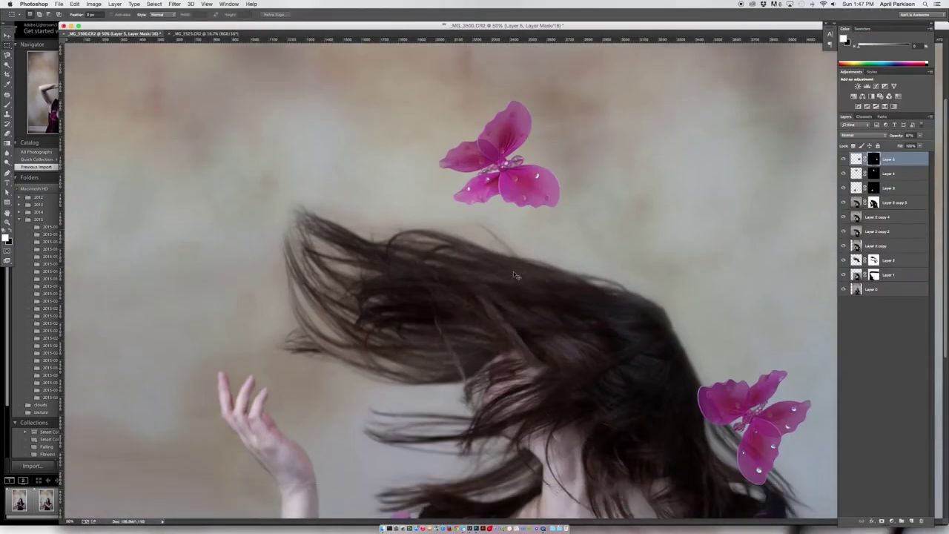
# Paste a purple butterfly near her hair and trace its outline with the Magnetic Lasso
pyautogui.hotkey('ctrl', 'v')
pyautogui.moveTo(517, 275); pyautogui.dragTo(653, 208)
pyautogui.press('l')
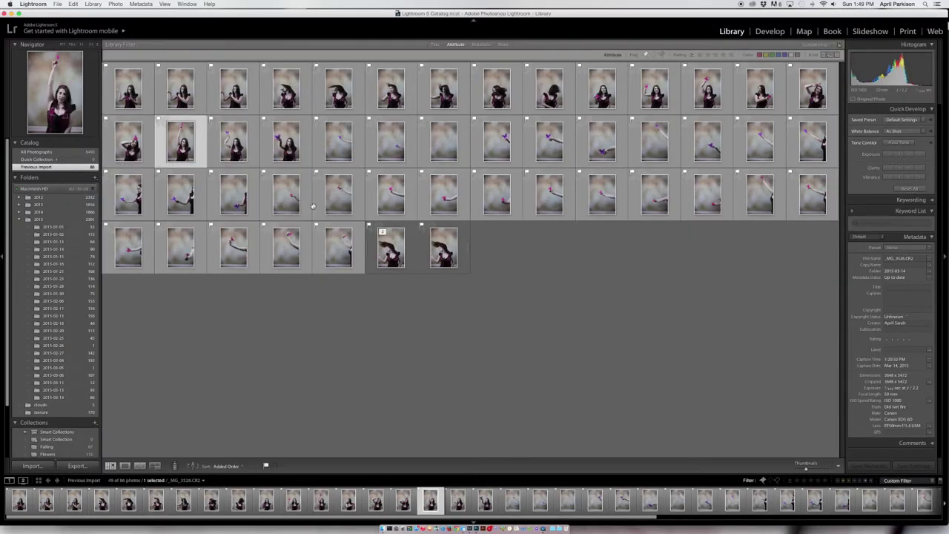
pyautogui.click(314, 206)
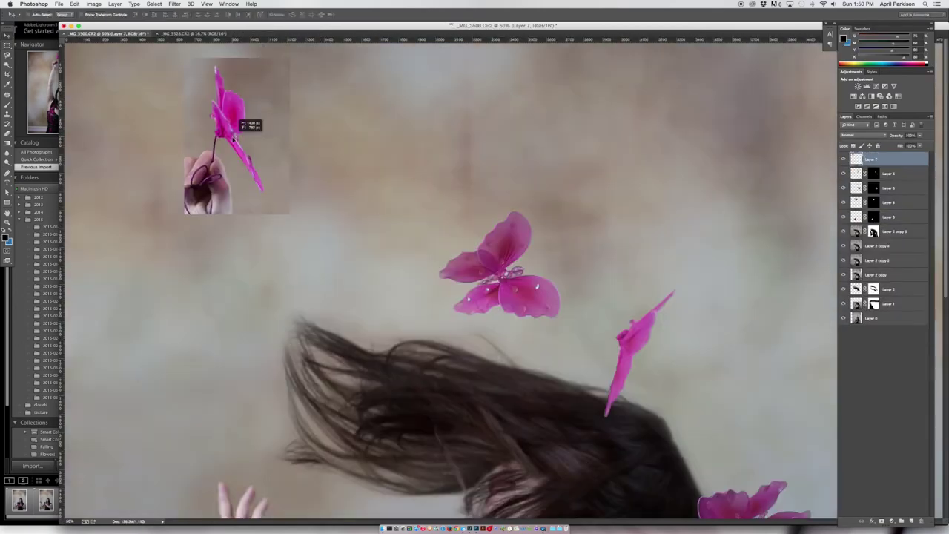
pyautogui.moveTo(234, 137); pyautogui.dragTo(235, 140)
pyautogui.press('l')
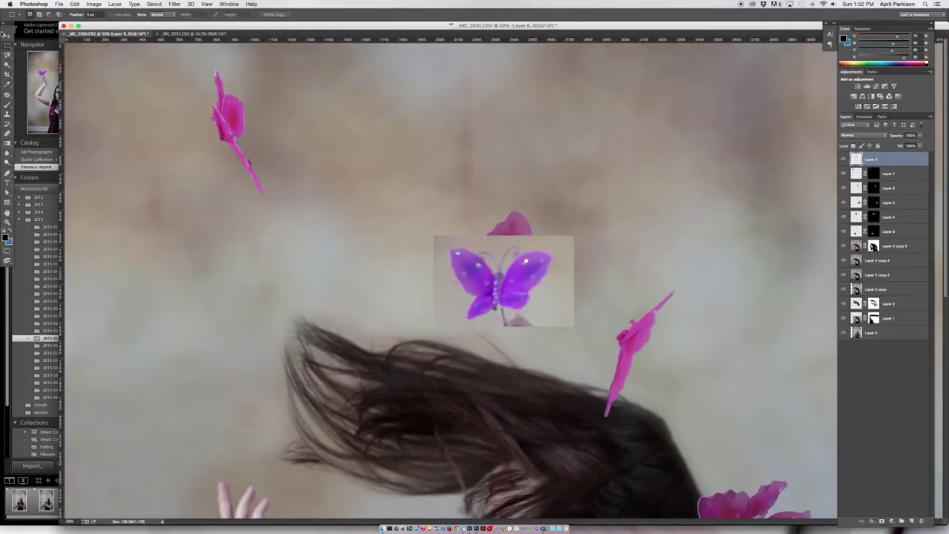
# Paint the butterfly mask black to remove the pink blob and soften the patch's hard edges
pyautogui.press('b')
pyautogui.press('x')
pyautogui.moveTo(223, 297); pyautogui.dragTo(287, 295)
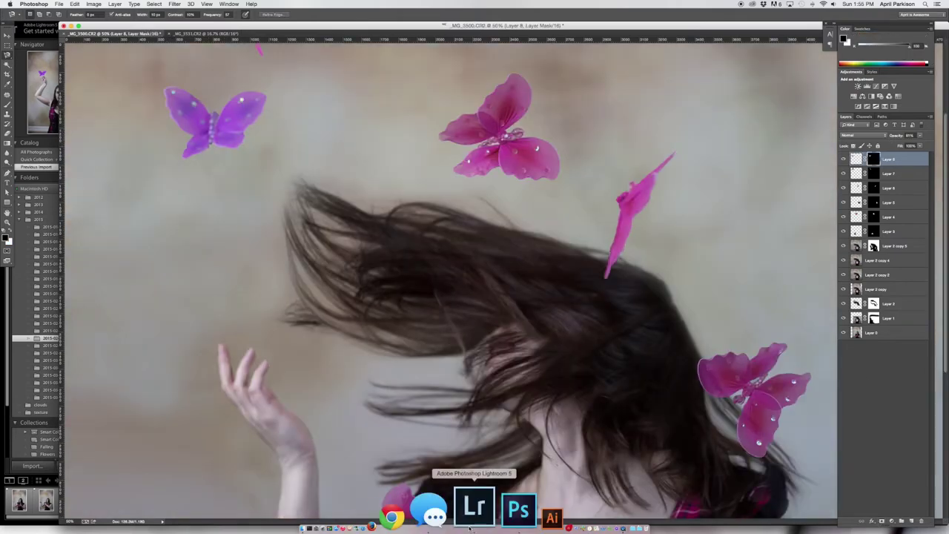
pyautogui.click(479, 511)
pyautogui.rightClick(340, 145)
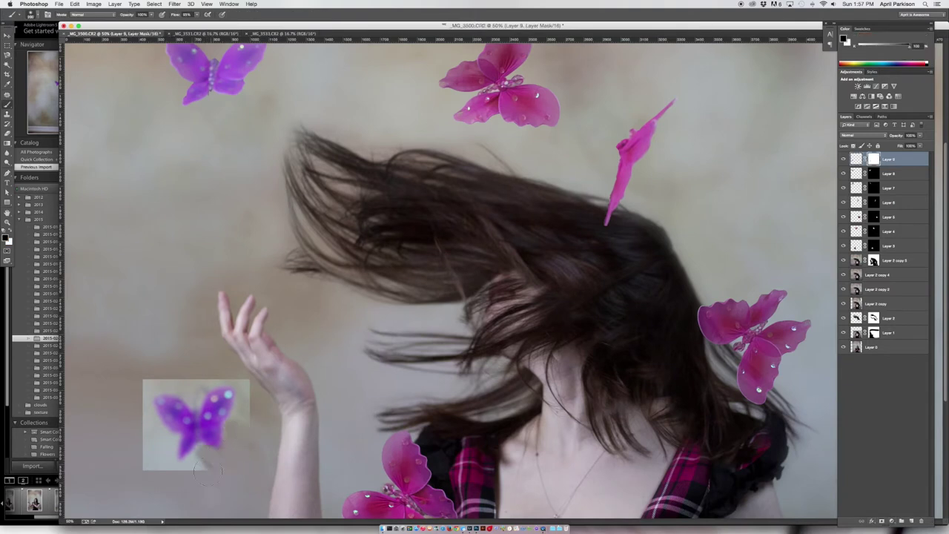
pyautogui.moveTo(208, 468)
pyautogui.mouseDown()
pyautogui.moveTo(157, 382)
pyautogui.moveTo(192, 368)
pyautogui.mouseUp()
pyautogui.moveTo(212, 423); pyautogui.dragTo(195, 449)
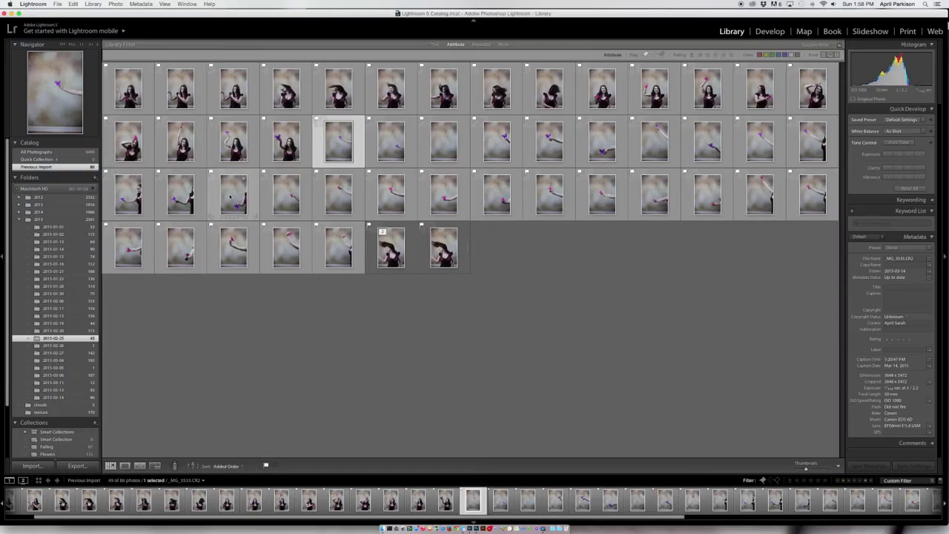
# Bring in another butterfly photo, trace and mask it, and move it above the flying hair
pyautogui.rightClick(540, 122)
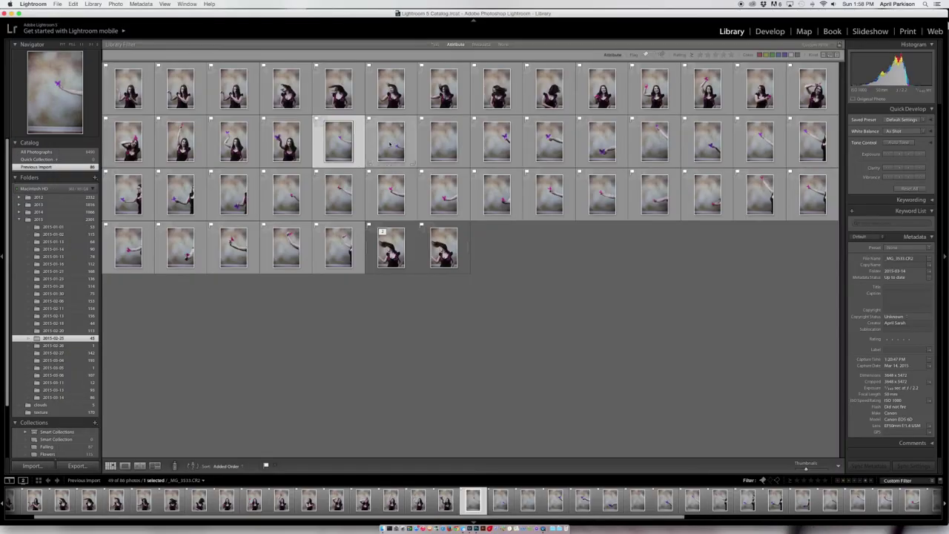
pyautogui.click(572, 295)
pyautogui.moveTo(462, 203)
pyautogui.mouseDown()
pyautogui.moveTo(405, 250)
pyautogui.moveTo(411, 246)
pyautogui.mouseUp()
pyautogui.press('l')
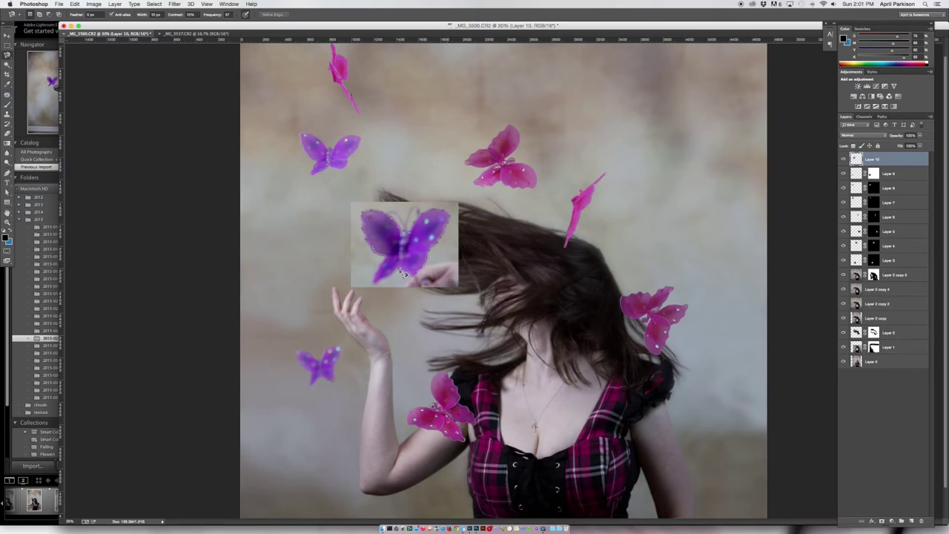
pyautogui.click(882, 521)
pyautogui.moveTo(404, 245); pyautogui.dragTo(423, 133)
pyautogui.click(9, 107)
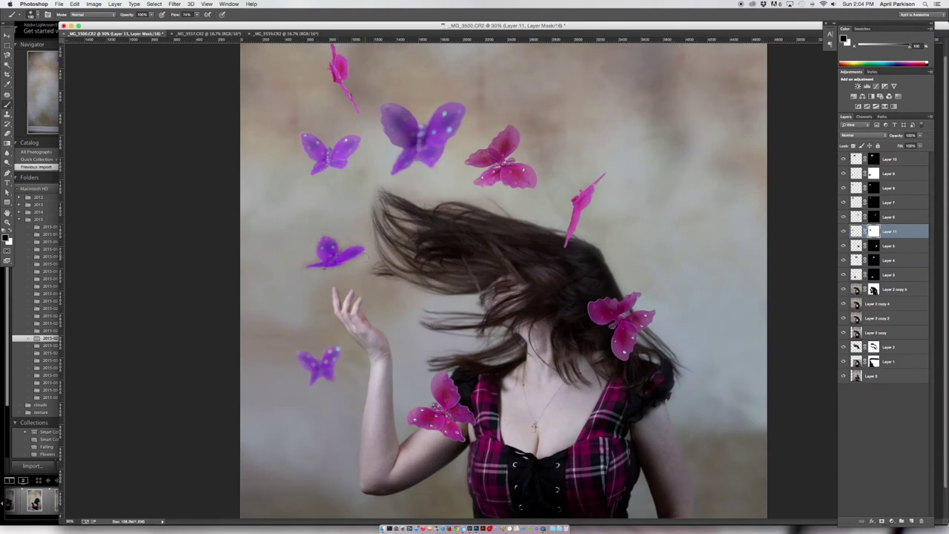
pyautogui.click(899, 160)
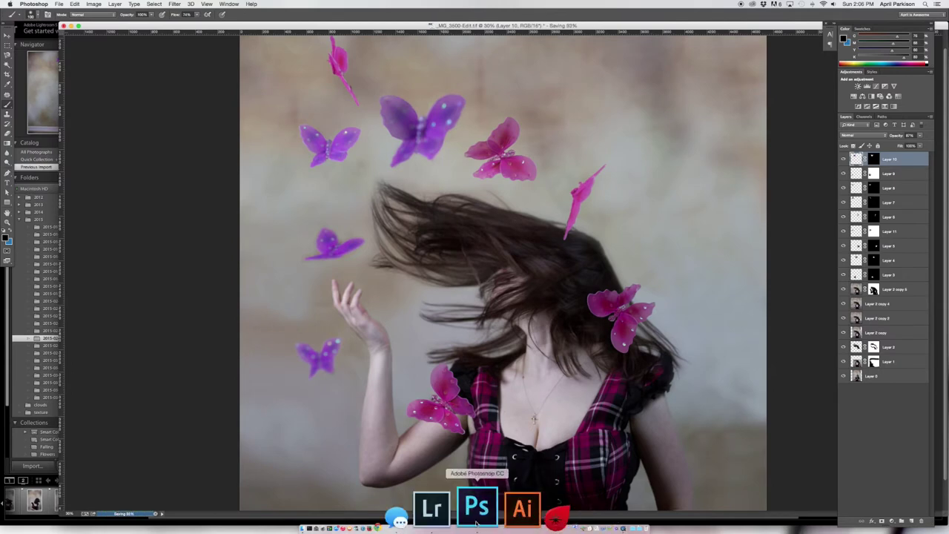
# Open _MG_3540 from Lightroom and drop it into the composite's top left as Layer 12
pyautogui.click(434, 510)
pyautogui.rightClick(704, 141)
pyautogui.click(550, 291)
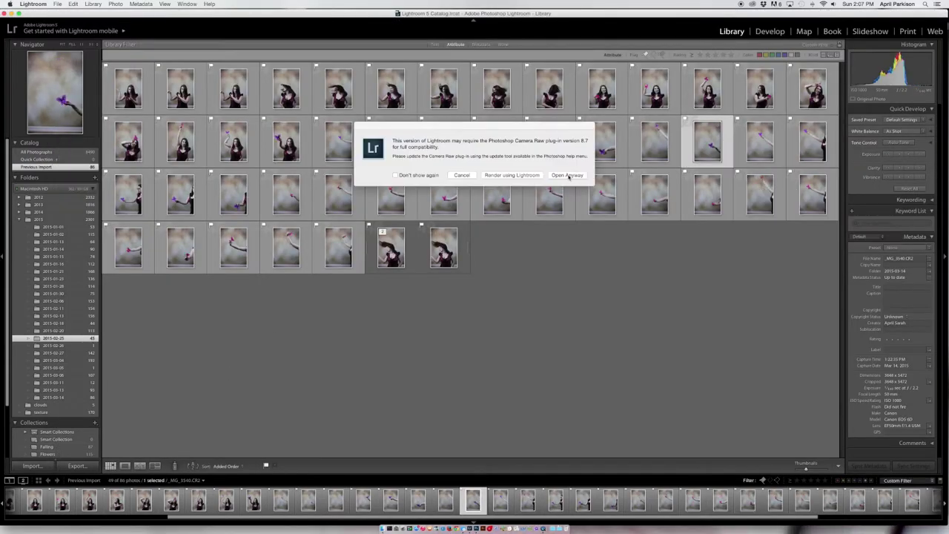
pyautogui.press('Return')
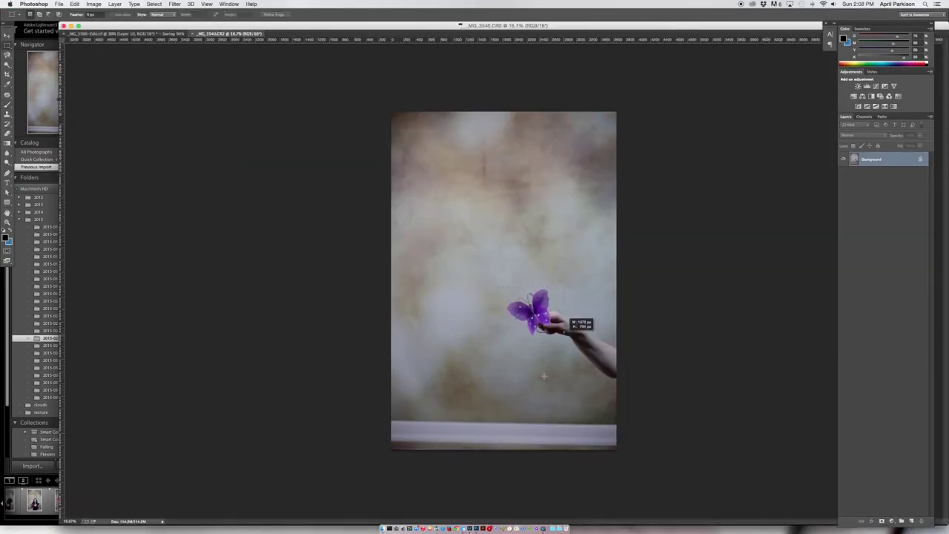
pyautogui.moveTo(569, 322)
pyautogui.mouseDown()
pyautogui.moveTo(222, 111)
pyautogui.moveTo(302, 138)
pyautogui.mouseUp()
pyautogui.press('l')
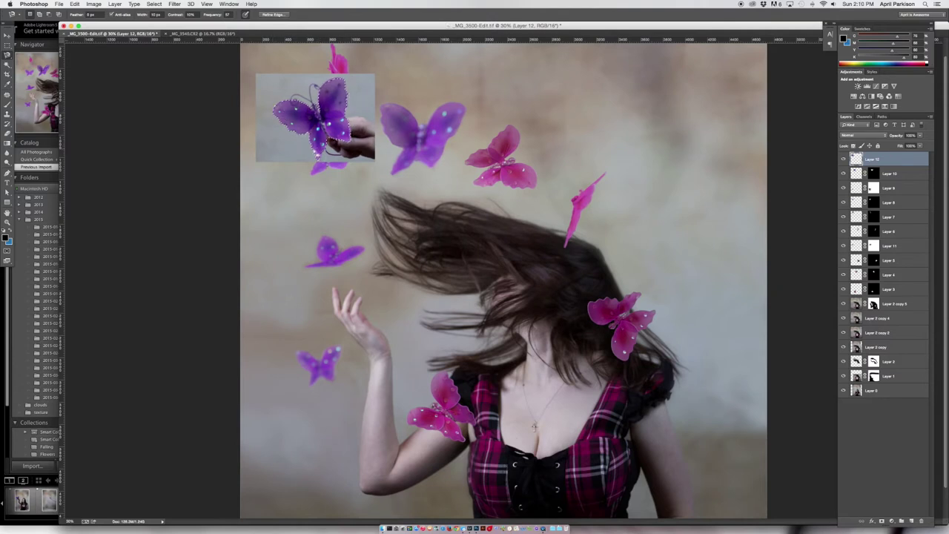
# Mask the purple butterfly on Layer 12 and move it to the top-left corner
pyautogui.click(882, 522)
pyautogui.press('v')
pyautogui.moveTo(310, 257); pyautogui.dragTo(258, 220)
pyautogui.press('b')
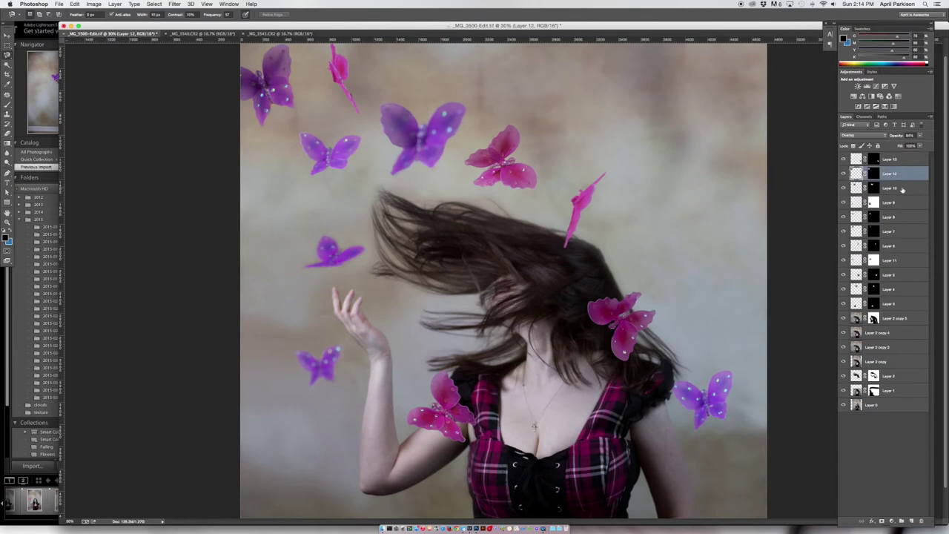
# Step down the layer stack to select Layer 6 for moving
pyautogui.hotkey('alt', '[')
pyautogui.hotkey('alt', '[')
pyautogui.hotkey('alt', '[')
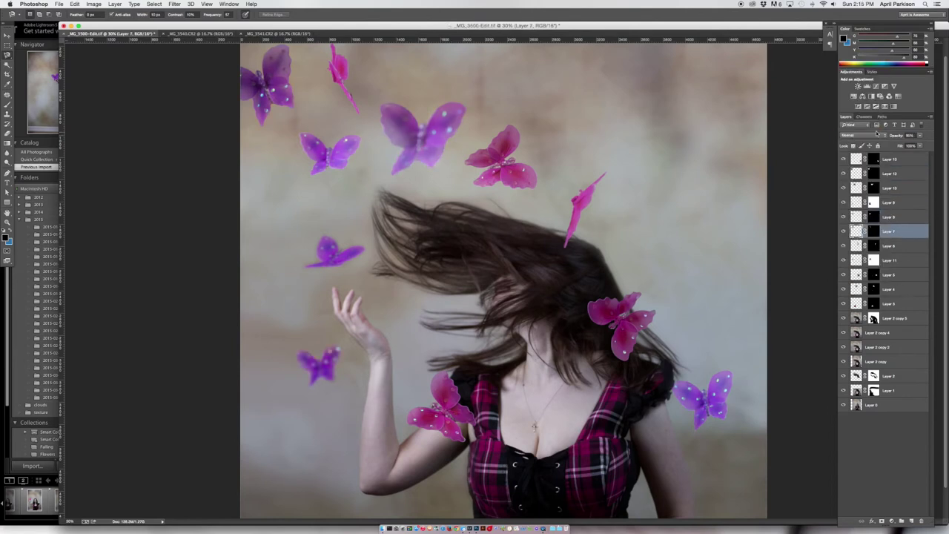
pyautogui.hotkey('alt', '[')
pyautogui.press('v')
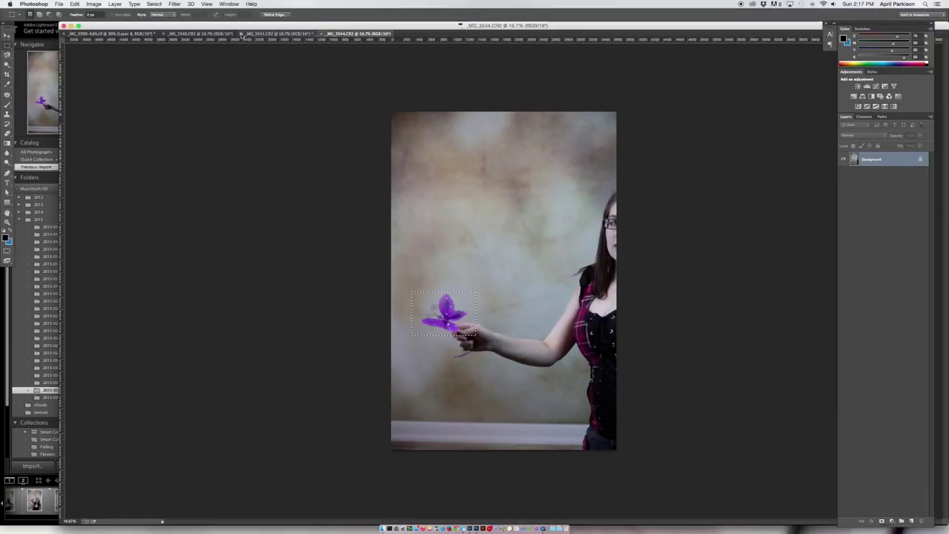
# Paste the pink butterfly, drop the duplicate layer, and mask out its dark patch
pyautogui.hotkey('ctrl', 'v')
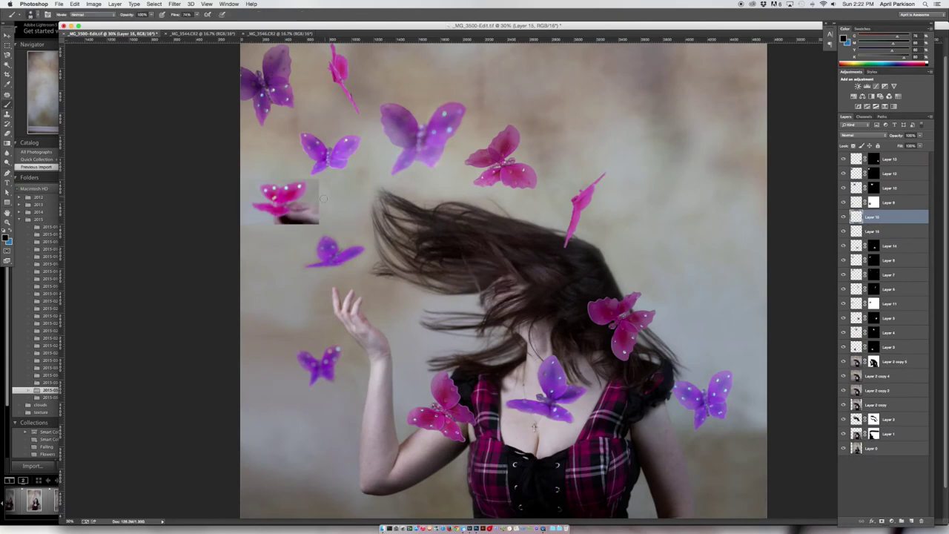
pyautogui.press('Delete')
pyautogui.click(883, 522)
pyautogui.moveTo(307, 227); pyautogui.dragTo(305, 211)
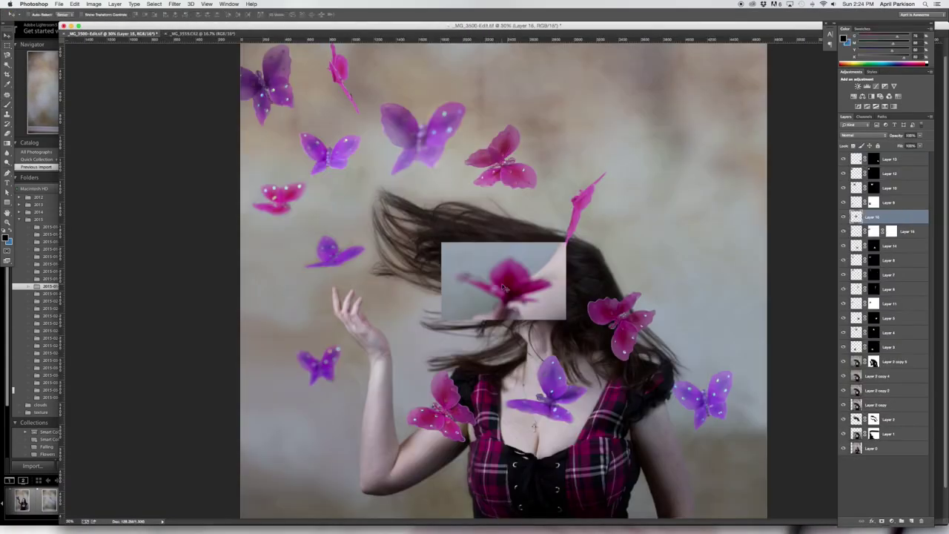
# Move the pasted butterfly to the bottom right and mask out its edges
pyautogui.moveTo(503, 288)
pyautogui.mouseDown()
pyautogui.moveTo(669, 471)
pyautogui.moveTo(709, 481)
pyautogui.mouseUp()
pyautogui.click(881, 522)
pyautogui.press('b')
pyautogui.moveTo(712, 445)
pyautogui.mouseDown()
pyautogui.moveTo(678, 503)
pyautogui.moveTo(741, 510)
pyautogui.moveTo(668, 483)
pyautogui.moveTo(730, 445)
pyautogui.moveTo(756, 470)
pyautogui.moveTo(664, 478)
pyautogui.mouseUp()
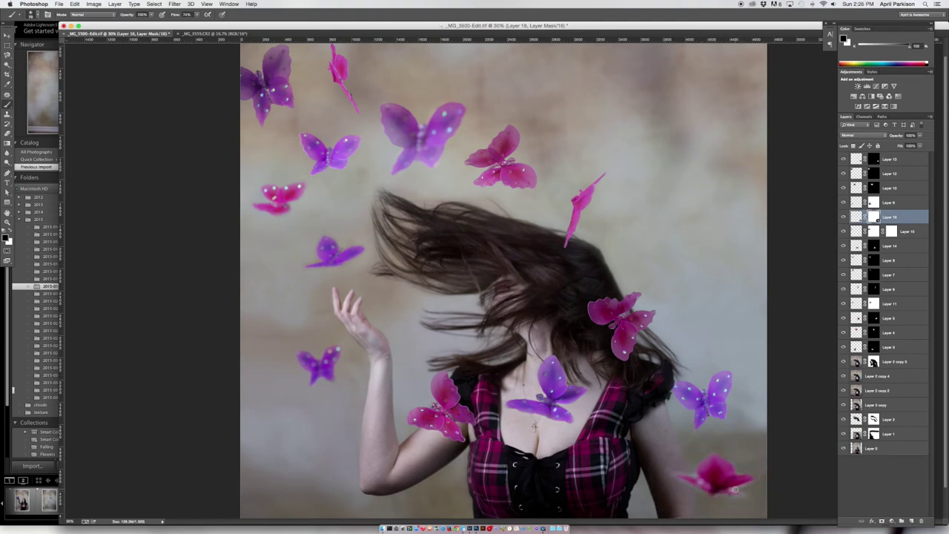
# Fade the bottom-right butterfly to 51%, group the butterfly layers, and add Selective Color
pyautogui.moveTo(896, 136); pyautogui.dragTo(879, 136)
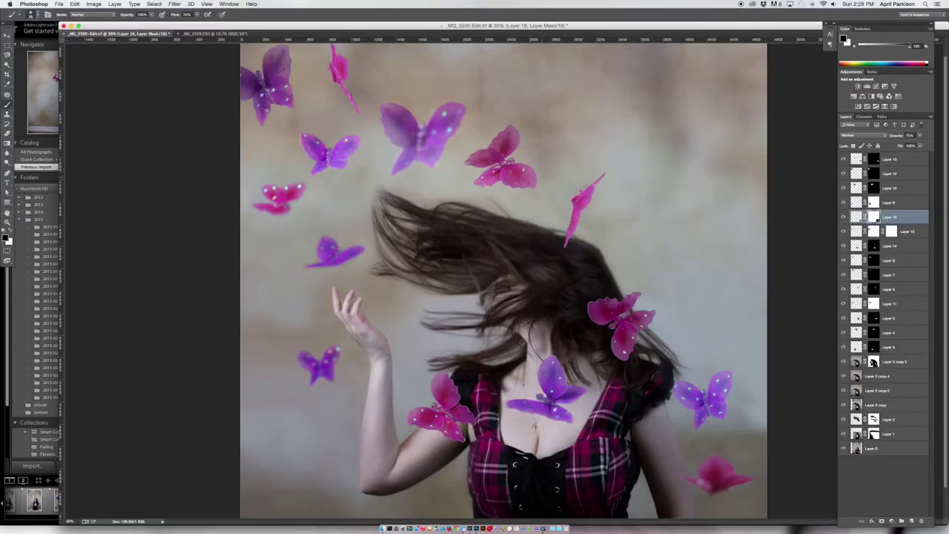
pyautogui.click(886, 390)
pyautogui.keyDown('shift'); pyautogui.click(882, 448); pyautogui.keyUp('shift')
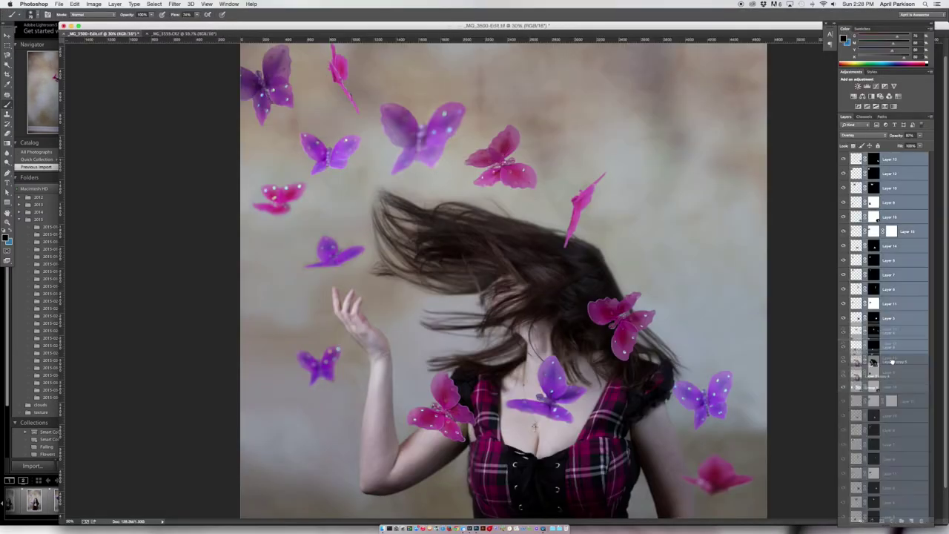
pyautogui.hotkey('ctrl', 'g')
pyautogui.click(882, 182)
pyautogui.click(886, 107)
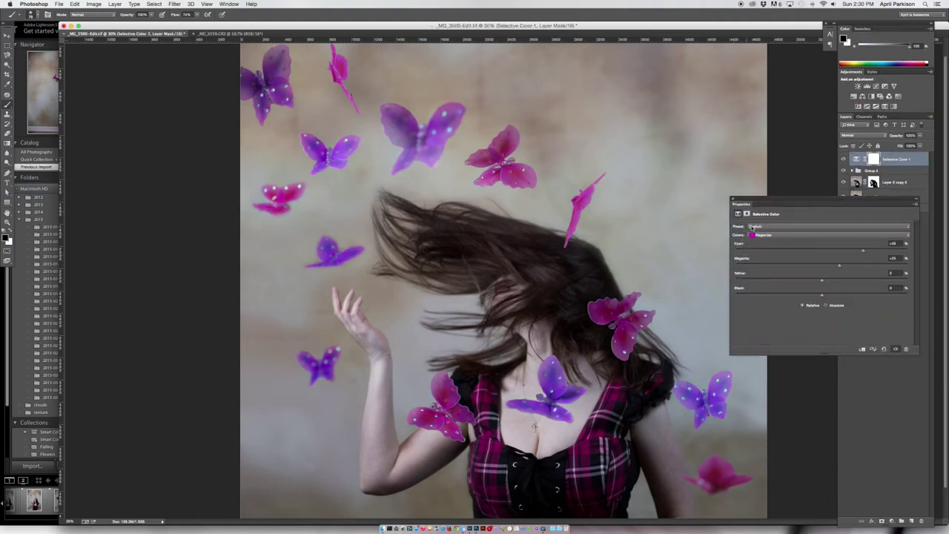
# Add a Curves 1 adjustment and reshape its Red channel curve
pyautogui.click(868, 86)
pyautogui.moveTo(742, 202); pyautogui.dragTo(653, 71)
pyautogui.hotkey('alt', '3')
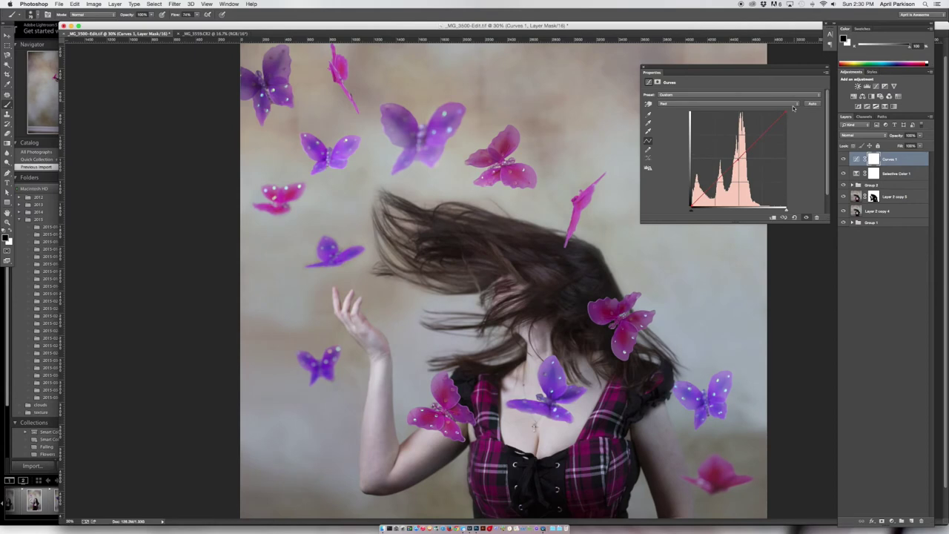
pyautogui.click(908, 334)
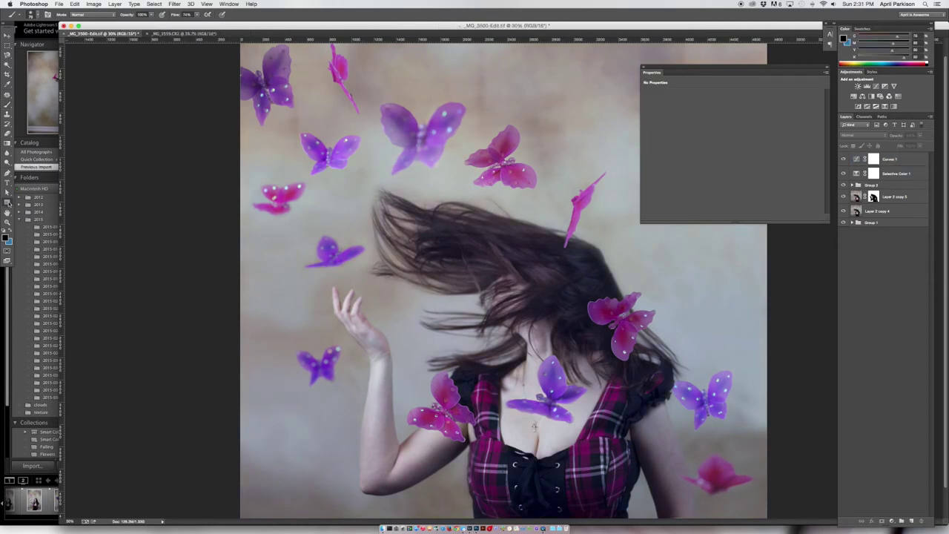
pyautogui.click(890, 159)
# Draw an oval selection around the woman and add a Curves 2 adjustment masked by it
pyautogui.hotkey('ctrl', '1')
pyautogui.hotkey('ctrl', '-')
pyautogui.press('m')
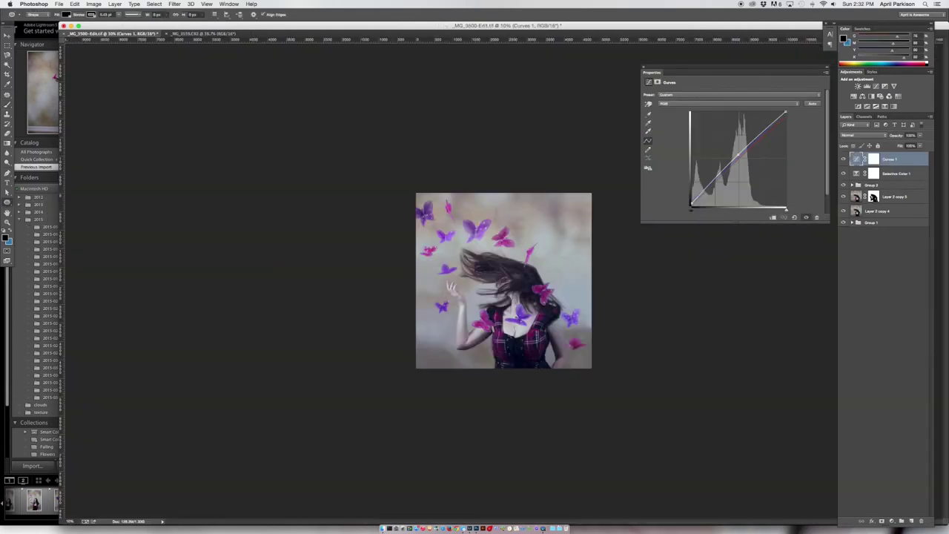
pyautogui.moveTo(445, 226); pyautogui.dragTo(594, 367)
pyautogui.rightClick(478, 309)
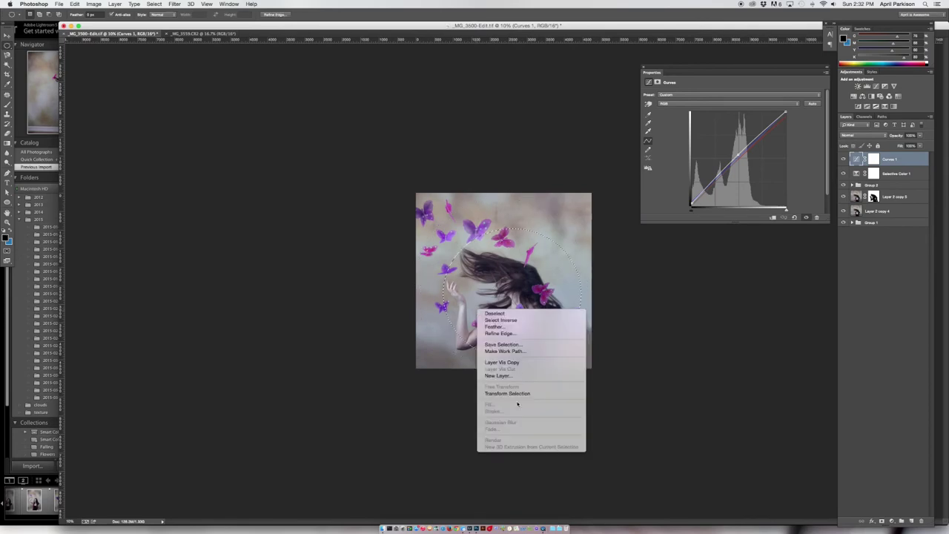
pyautogui.click(876, 86)
pyautogui.moveTo(764, 138); pyautogui.dragTo(738, 163)
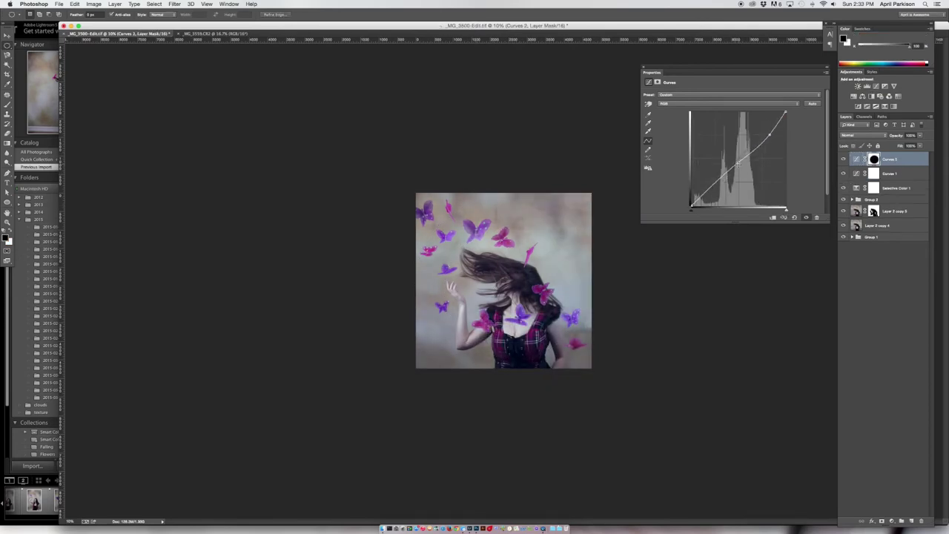
# Expand the butterfly group and select Layer 14
pyautogui.scroll(3, 158, 371)
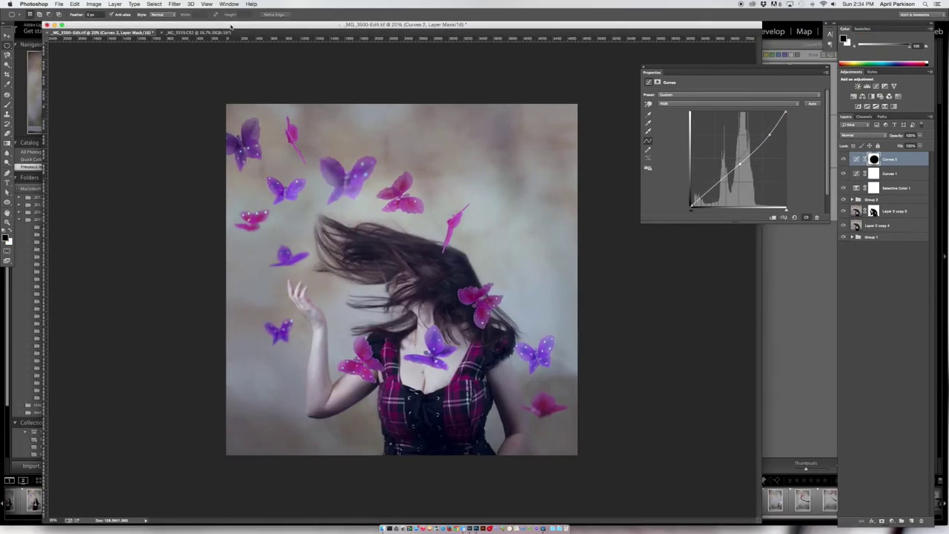
pyautogui.click(231, 26)
pyautogui.click(853, 200)
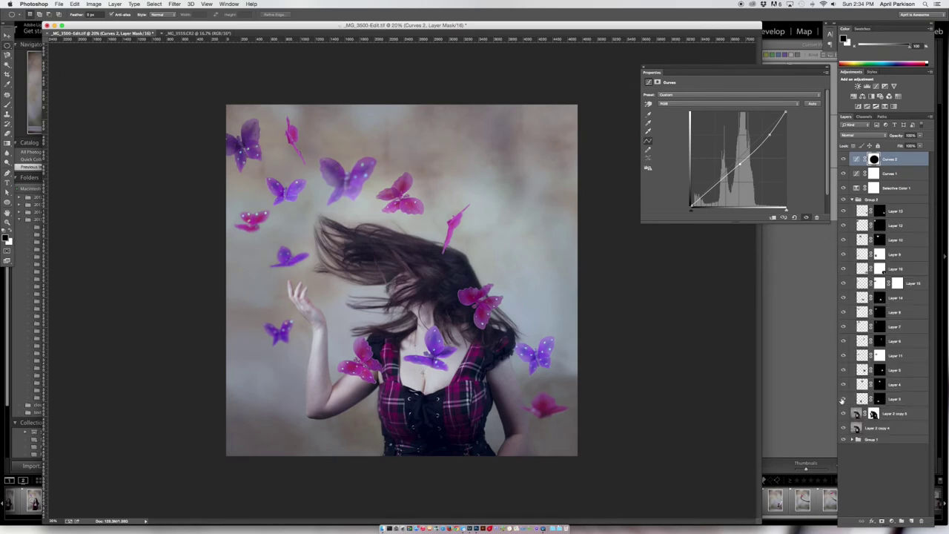
pyautogui.click(900, 300)
# Merge visible layers into a new layer and shift the butterflies' colour toward purple
pyautogui.press('F2')
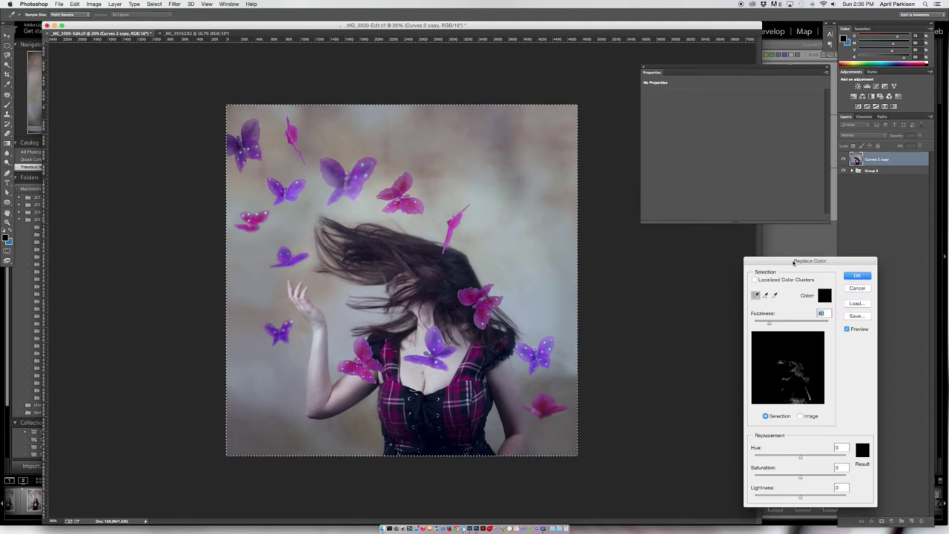
pyautogui.moveTo(667, 442); pyautogui.dragTo(676, 447)
pyautogui.click(629, 282)
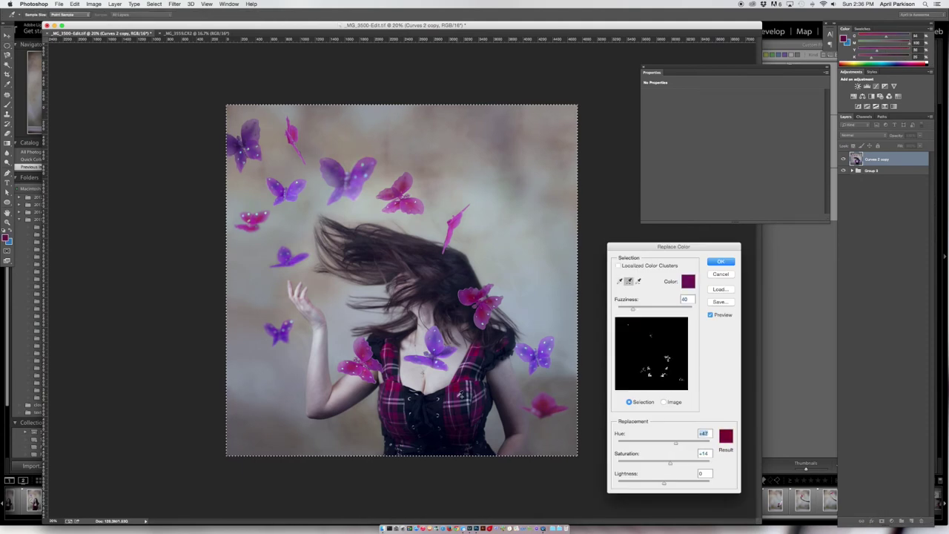
pyautogui.moveTo(675, 443); pyautogui.dragTo(679, 466)
pyautogui.click(458, 387)
pyautogui.press('Return')
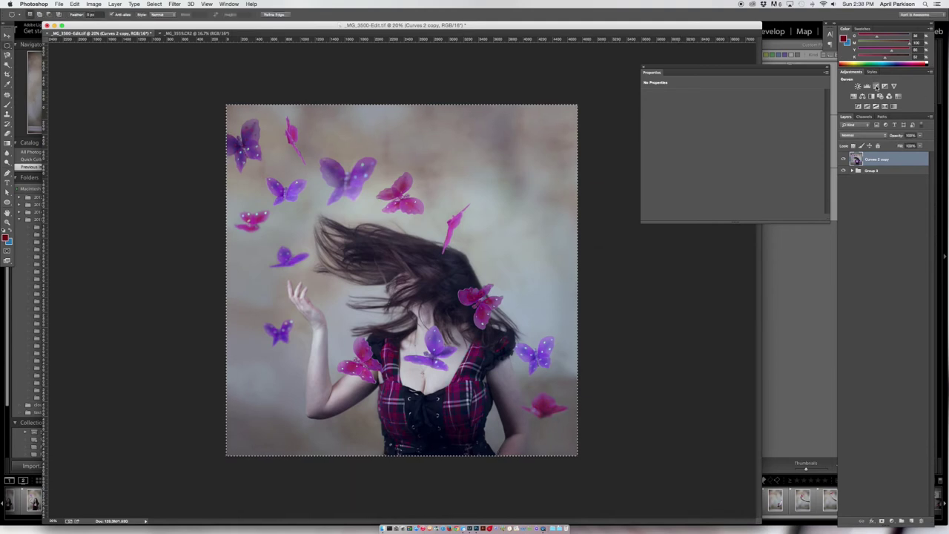
# Add a Selective Color adjustment for Magentas and a Curves 3 adjustment on red and blue
pyautogui.click(894, 106)
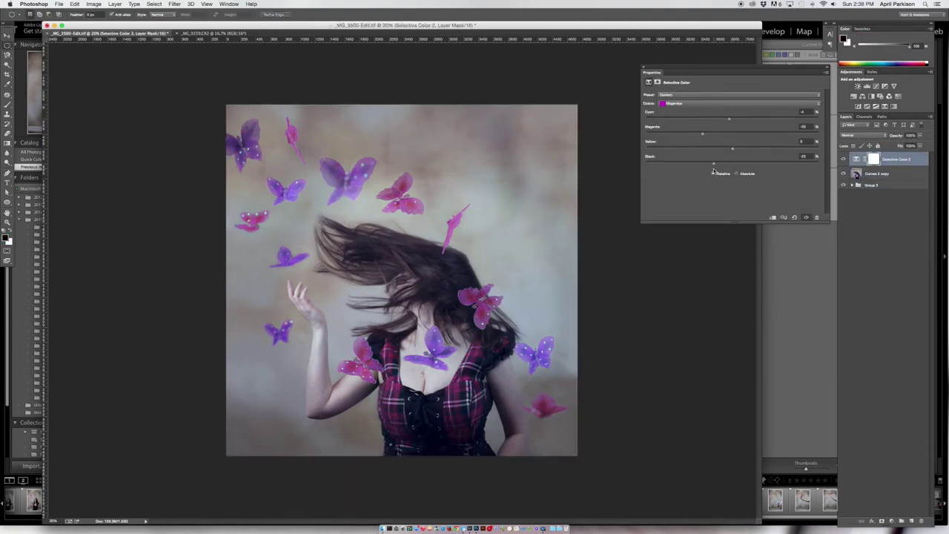
pyautogui.click(912, 521)
pyautogui.hotkey('alt', '3')
pyautogui.hotkey('alt', '5')
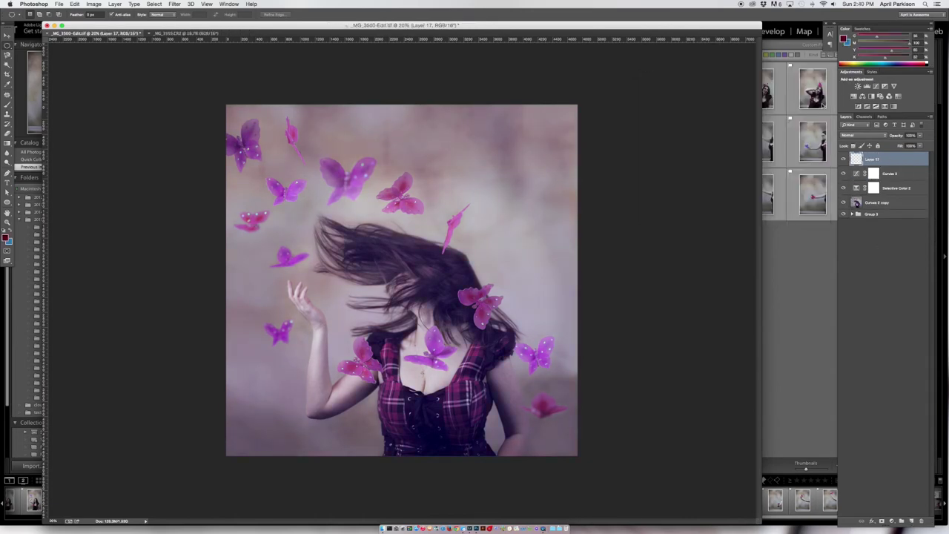
# Add a Brightness/Contrast adjustment lowering brightness, with its mask inverted to black
pyautogui.click(858, 86)
pyautogui.moveTo(733, 113)
pyautogui.mouseDown()
pyautogui.moveTo(701, 113)
pyautogui.moveTo(746, 128)
pyautogui.mouseUp()
pyautogui.press('b')
pyautogui.moveTo(394, 297); pyautogui.dragTo(402, 349)
pyautogui.hotkey('ctrl', 'i')
pyautogui.press('x')
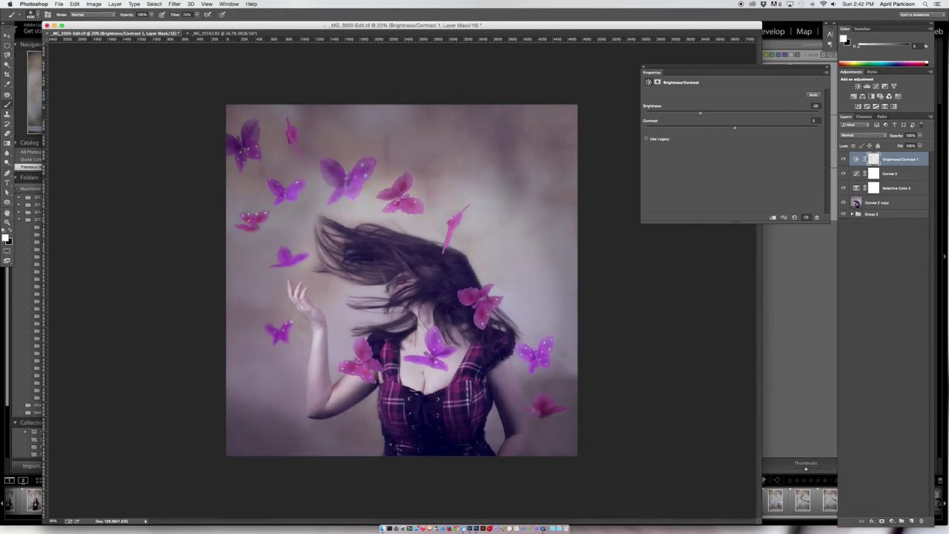
pyautogui.click(21, 326)
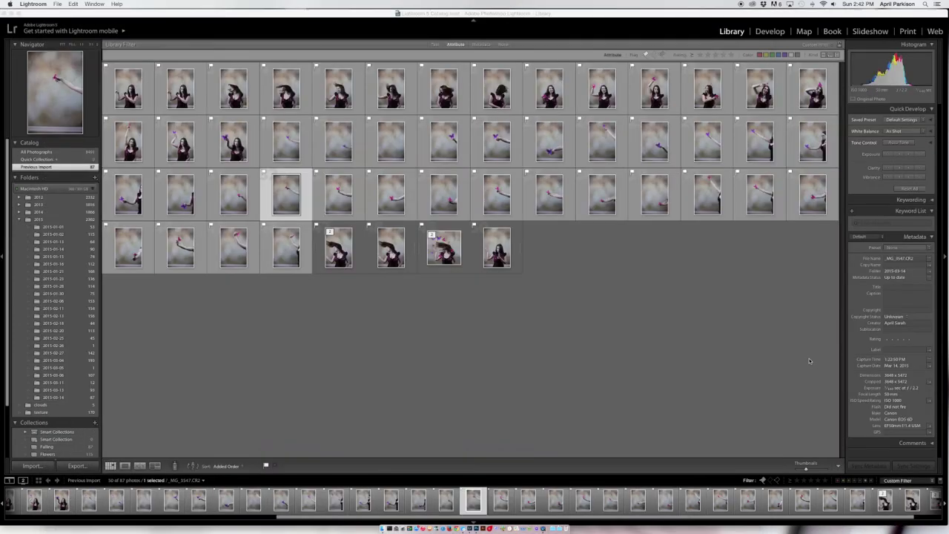
# Preview textures in Finder and add shaden_texture_of_ras_al_khaimah_6 as an Overlay layer
pyautogui.click(20, 326)
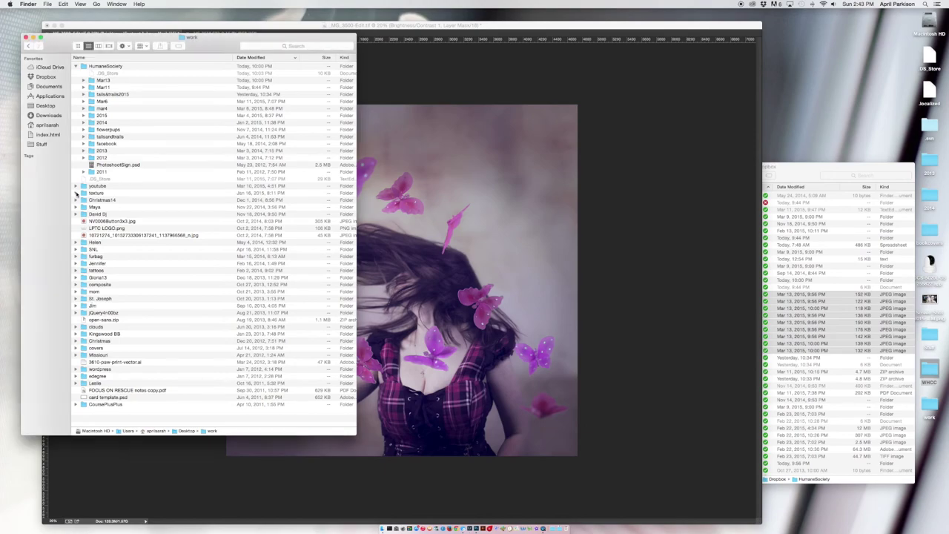
pyautogui.click(75, 193)
pyautogui.moveTo(111, 201); pyautogui.dragTo(112, 202)
pyautogui.press('space')
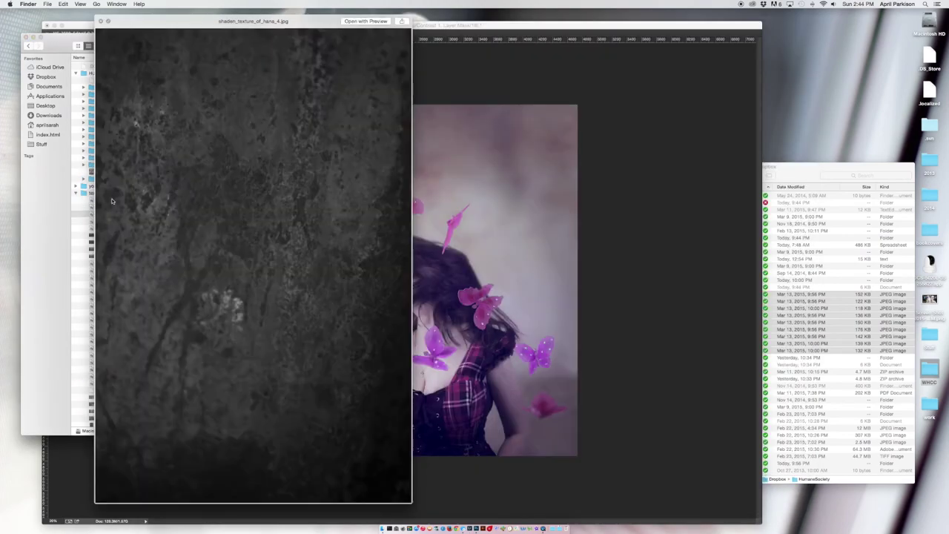
pyautogui.press('Down')
pyautogui.press('Down')
pyautogui.press('Down')
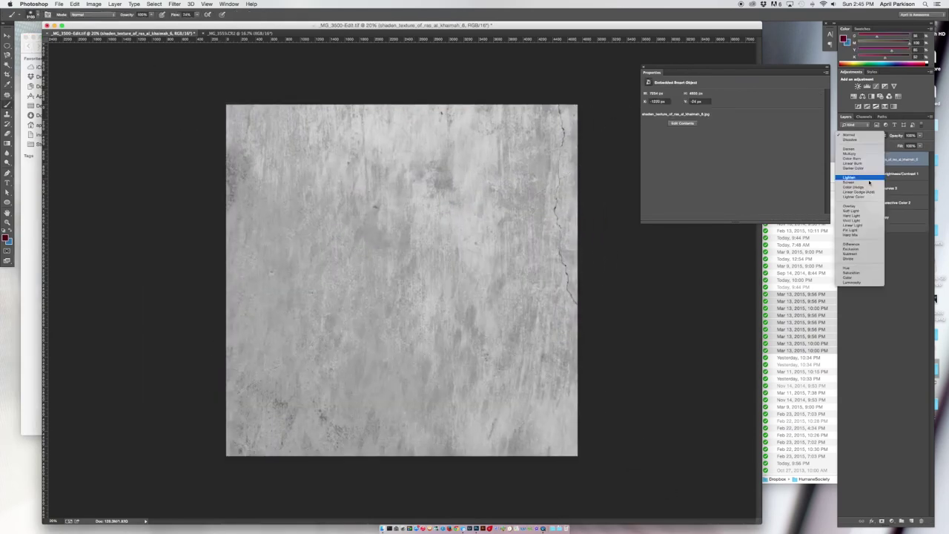
pyautogui.click(849, 205)
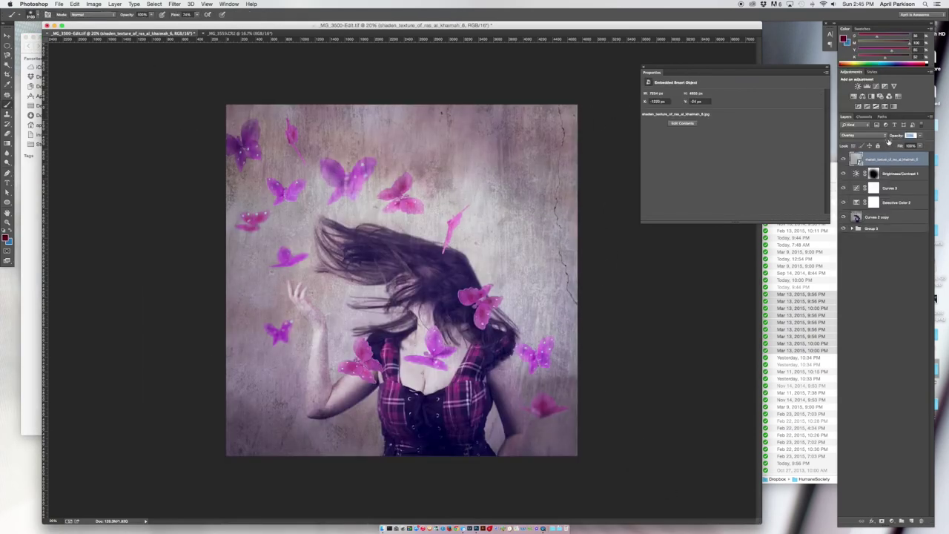
# Gaussian Blur the Group 2 copy butterflies layer and set it to Multiply
pyautogui.click(853, 228)
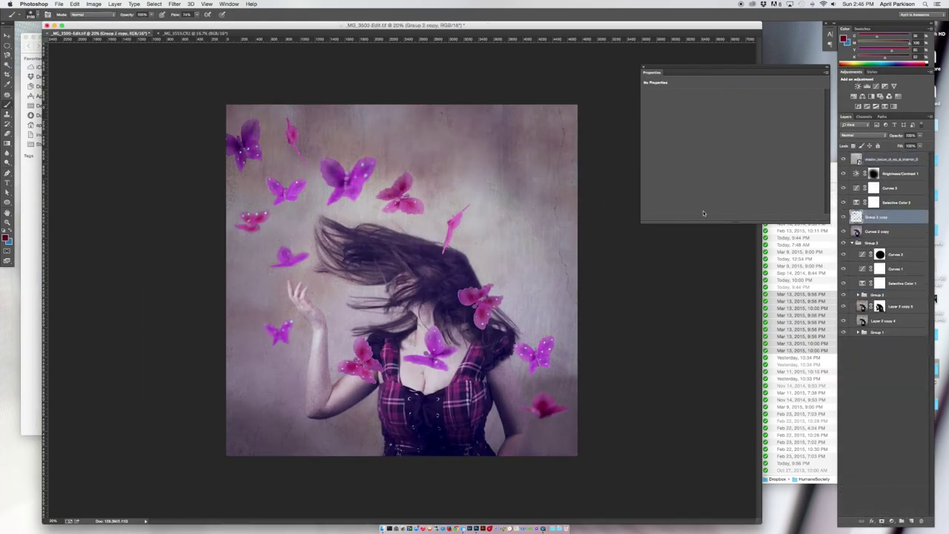
pyautogui.click(175, 4)
pyautogui.click(288, 129)
pyautogui.click(675, 273)
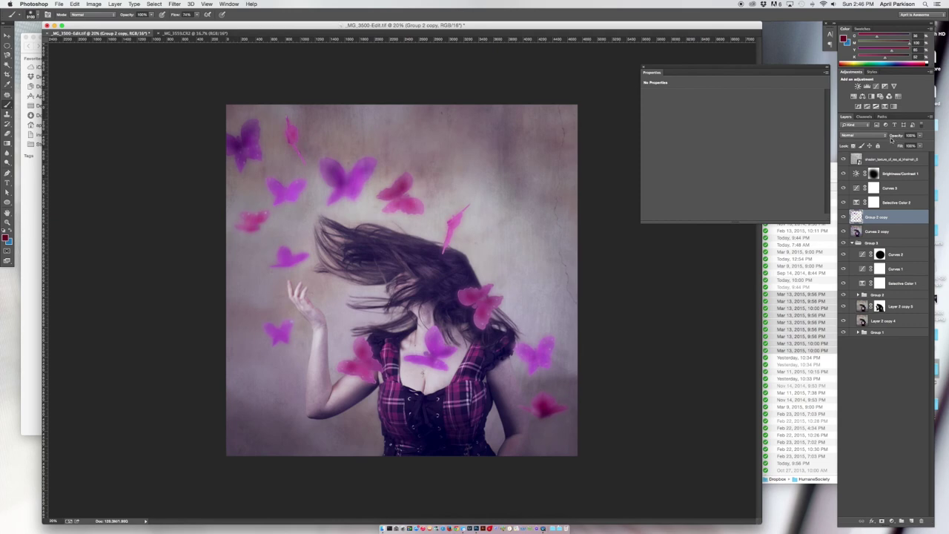
pyautogui.hotkey('shift', 'alt', 'o')
pyautogui.click(861, 135)
pyautogui.click(853, 70)
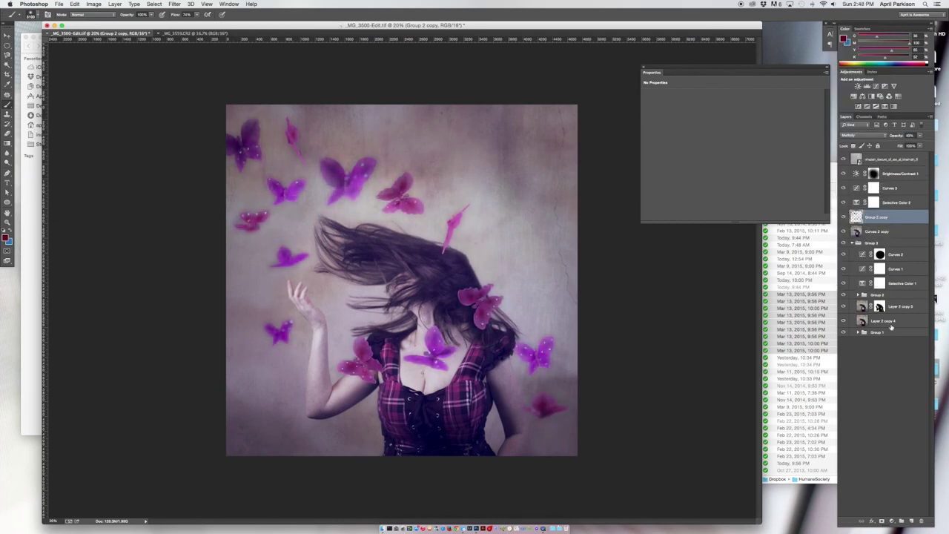
# Duplicate it as a Motion Blurred Group 2 copy 2 in Normal mode, and mask the texture layer
pyautogui.hotkey('ctrl', 'j')
pyautogui.click(174, 4)
pyautogui.click(287, 145)
pyautogui.press('Escape')
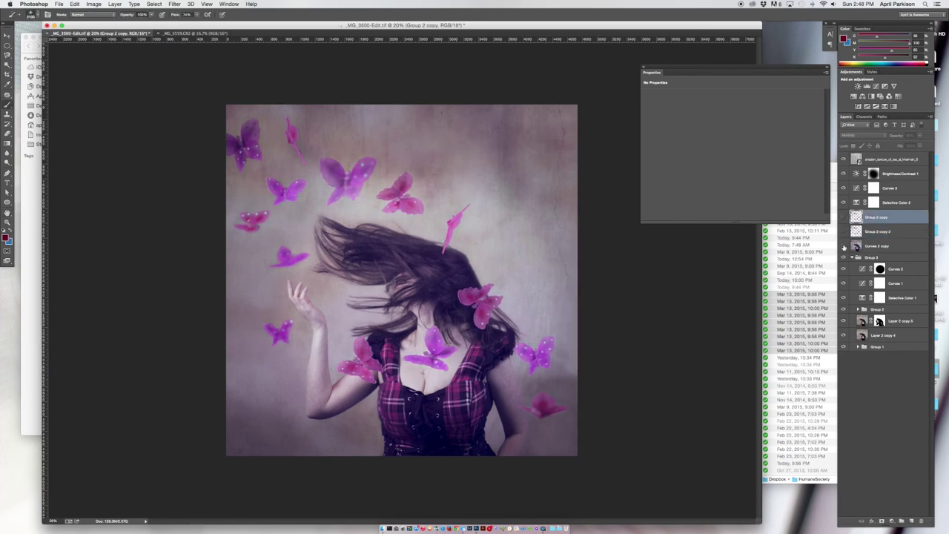
pyautogui.click(174, 4)
pyautogui.click(288, 145)
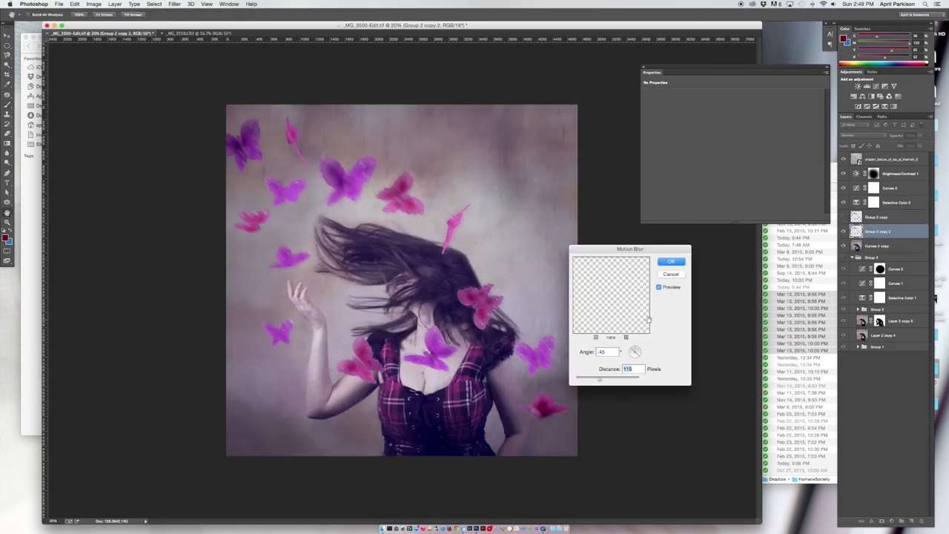
pyautogui.press('Return')
pyautogui.click(861, 136)
pyautogui.click(858, 136)
pyautogui.click(853, 6)
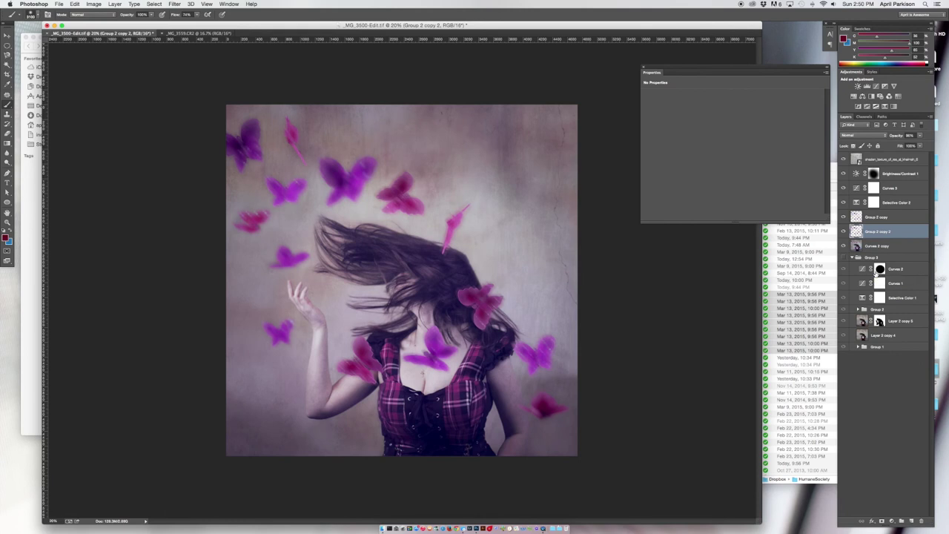
pyautogui.click(890, 159)
pyautogui.click(902, 521)
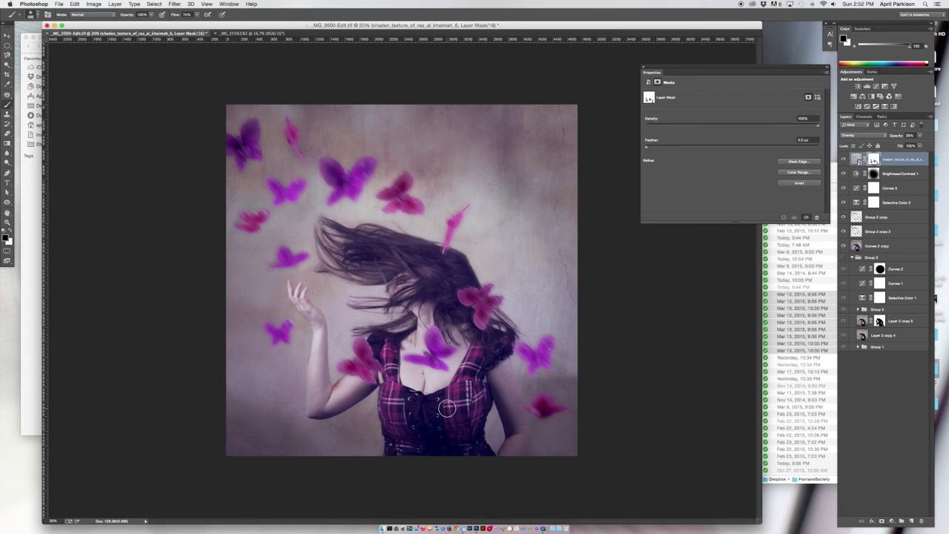
# Fill a new layer with dark red in Color mode, set it to 35, and add a mask
pyautogui.hotkey('ctrl', 'shift', 'n')
pyautogui.click(7, 144)
pyautogui.click(401, 282)
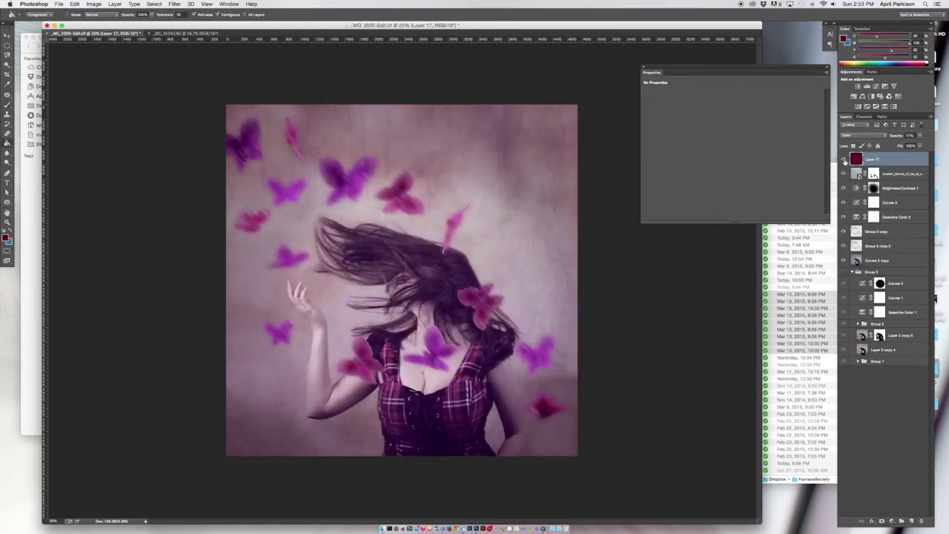
pyautogui.write('35')
pyautogui.keyDown('alt'); pyautogui.click(881, 521); pyautogui.keyUp('alt')
pyautogui.press('b')
pyautogui.press('x')
# Delete the red tint Layer 17, preview a grey wall texture, and hide the upper layers
pyautogui.press('super+w')
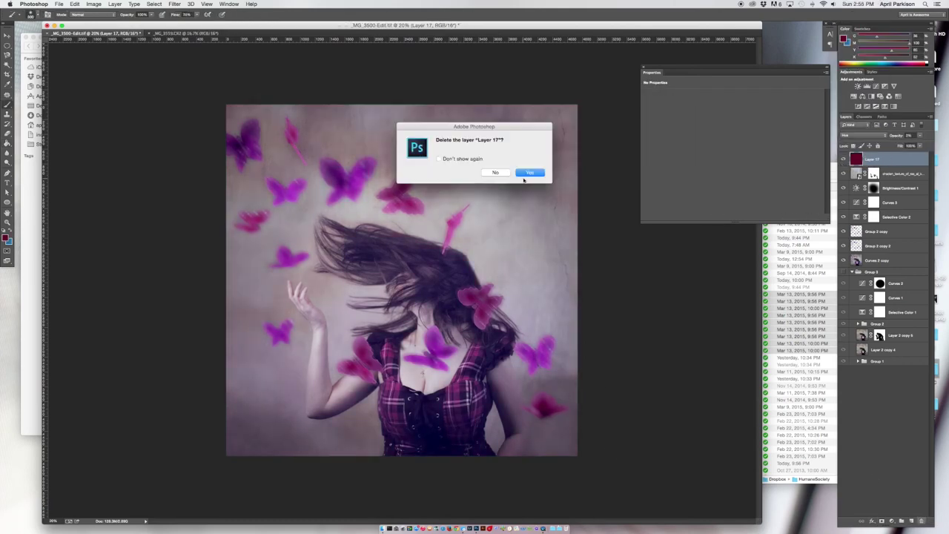
pyautogui.press('super+d')
pyautogui.click(227, 312)
pyautogui.press('space')
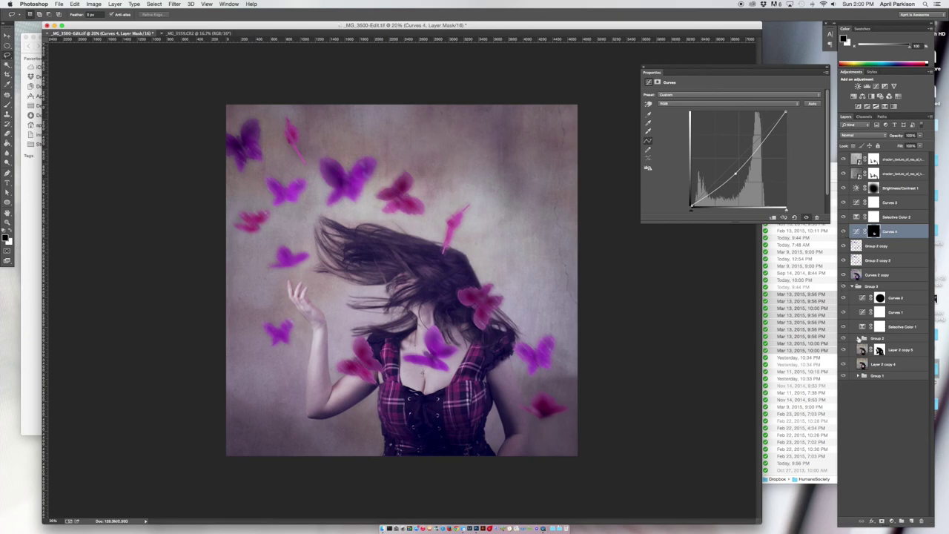
pyautogui.click(843, 495)
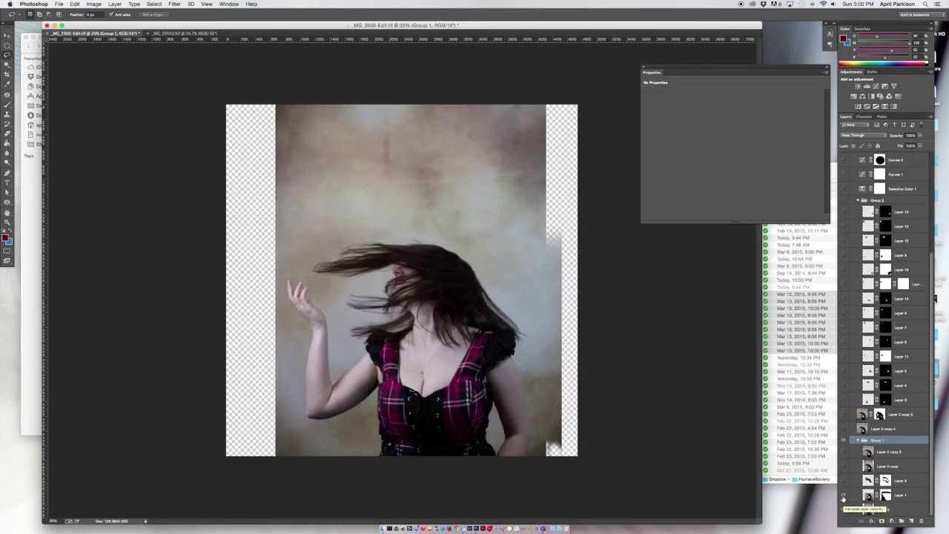
# Turn the base photo, background and butterfly layers back on, up to Layer 13
pyautogui.click(843, 481)
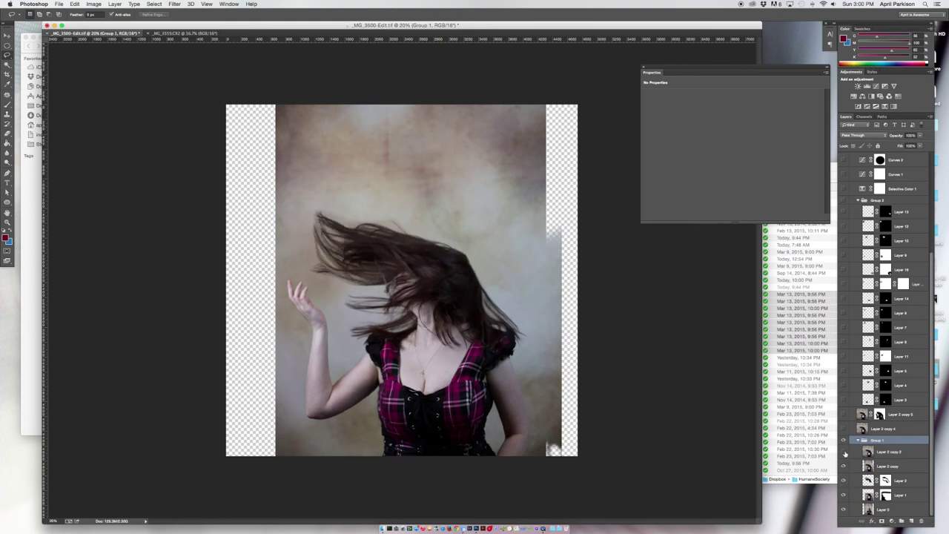
pyautogui.click(844, 452)
pyautogui.click(845, 429)
pyautogui.click(844, 400)
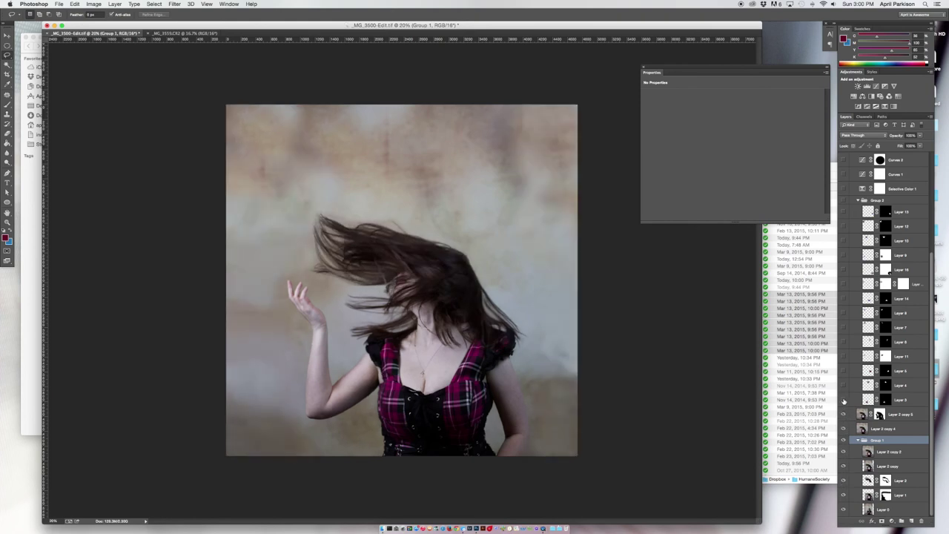
pyautogui.click(844, 371)
pyautogui.click(844, 342)
pyautogui.click(844, 313)
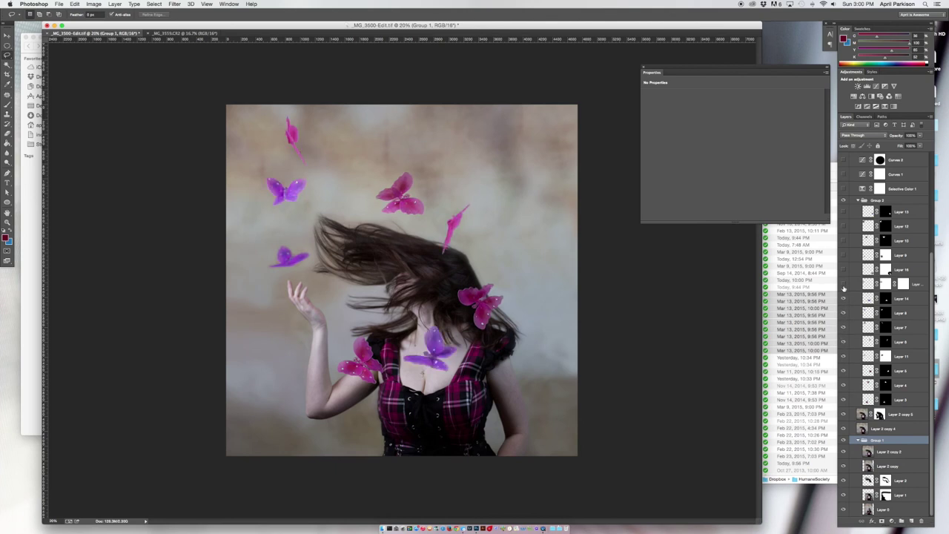
pyautogui.click(844, 284)
pyautogui.click(844, 255)
pyautogui.click(845, 241)
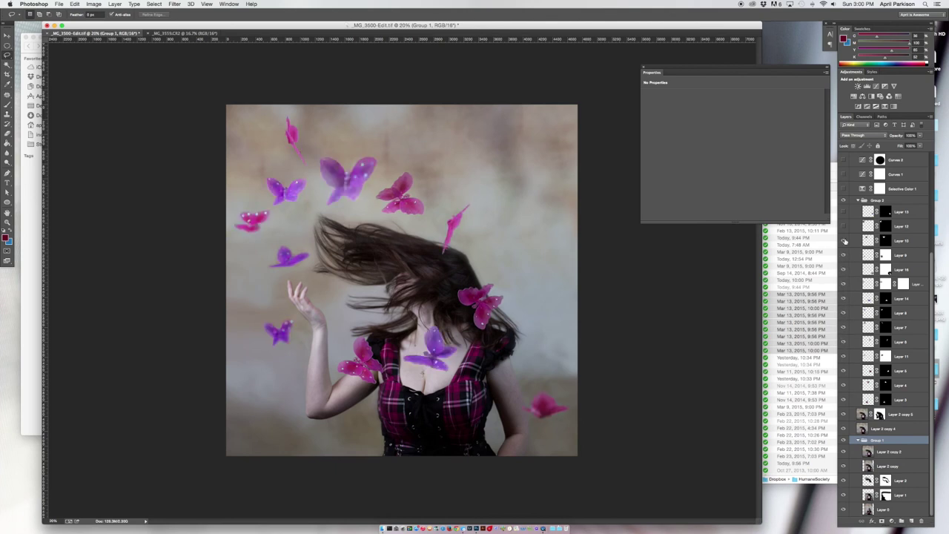
pyautogui.click(844, 212)
# Reveal Curves 1 and 2, Group 3 copy 2, Curves 4, Brightness/Contrast 1 and the top texture
pyautogui.scroll(2, 844, 194)
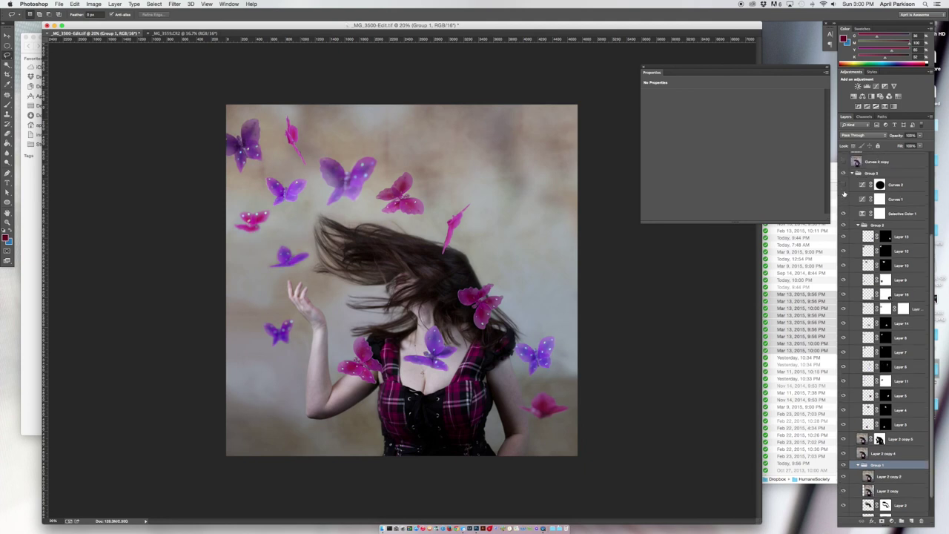
pyautogui.click(845, 198)
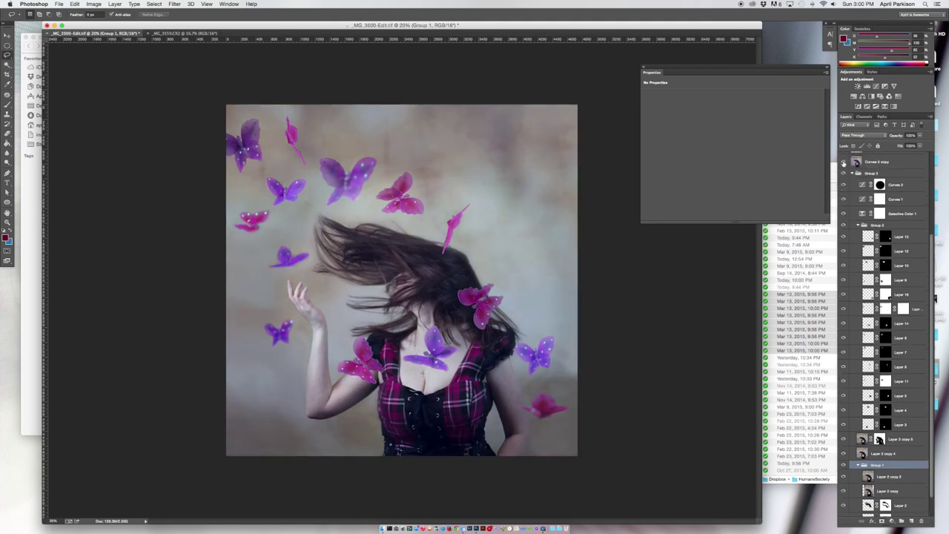
pyautogui.scroll(2, 844, 162)
pyautogui.click(845, 174)
pyautogui.scroll(2, 843, 161)
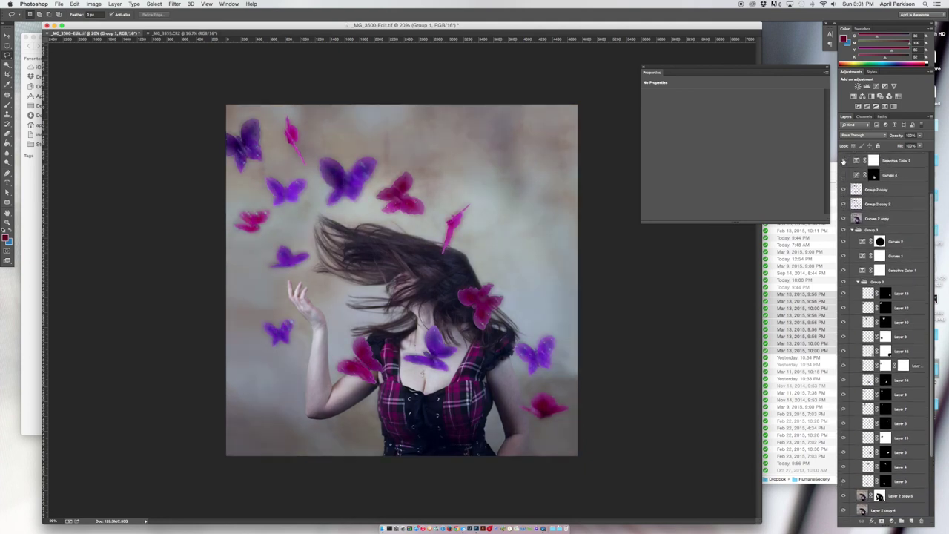
pyautogui.click(844, 175)
pyautogui.scroll(1, 844, 178)
pyautogui.scroll(2, 844, 184)
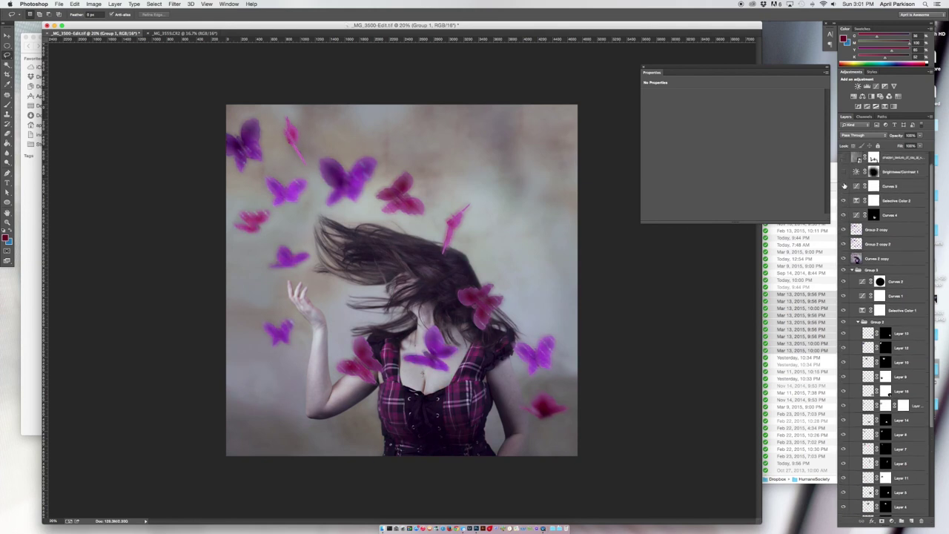
pyautogui.click(844, 172)
pyautogui.scroll(1, 844, 161)
pyautogui.click(844, 160)
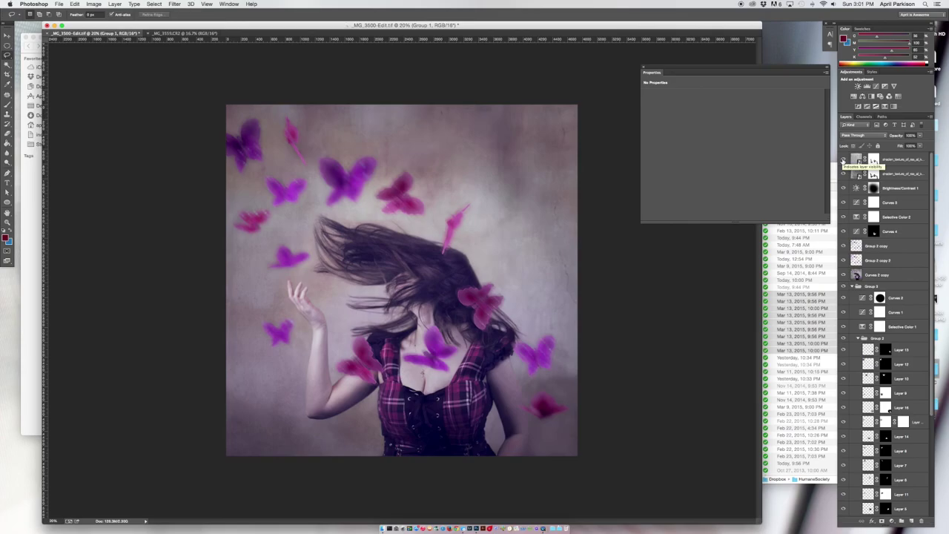